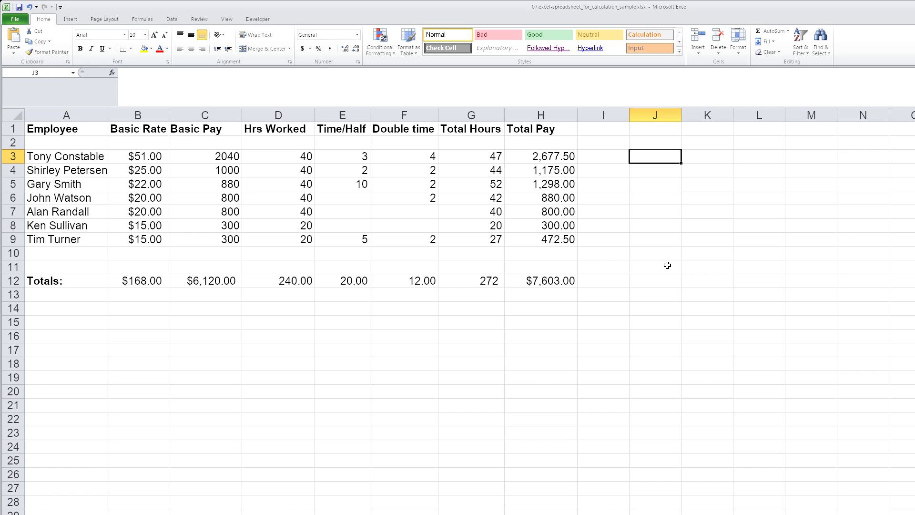
Enter the formula =H3 in cell J3 to reference the first employee's total pay
{"action": "left_click", "coordinate": [552, 157]}
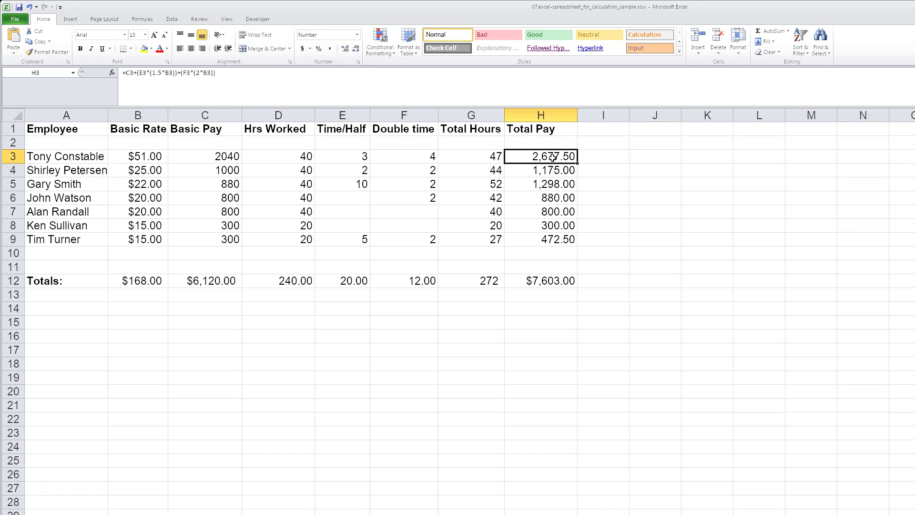
{"action": "left_click", "coordinate": [652, 157]}
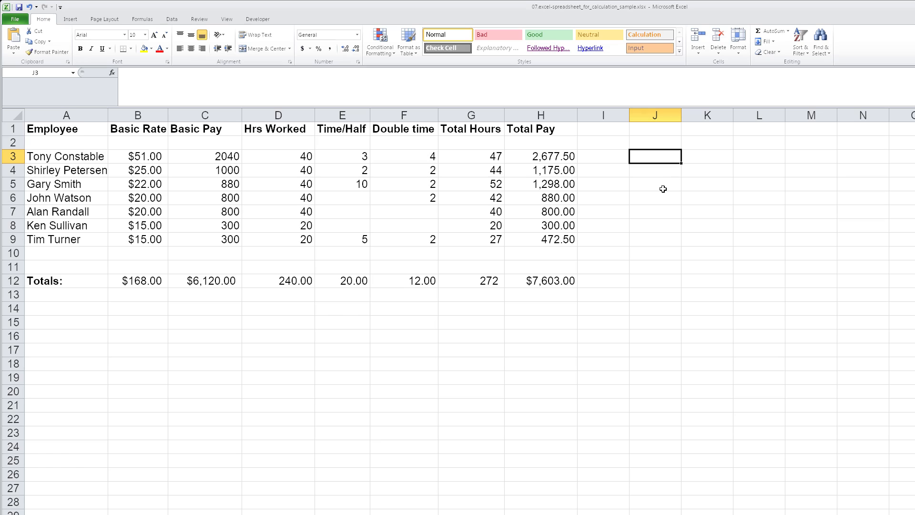
{"action": "type", "text": "="}
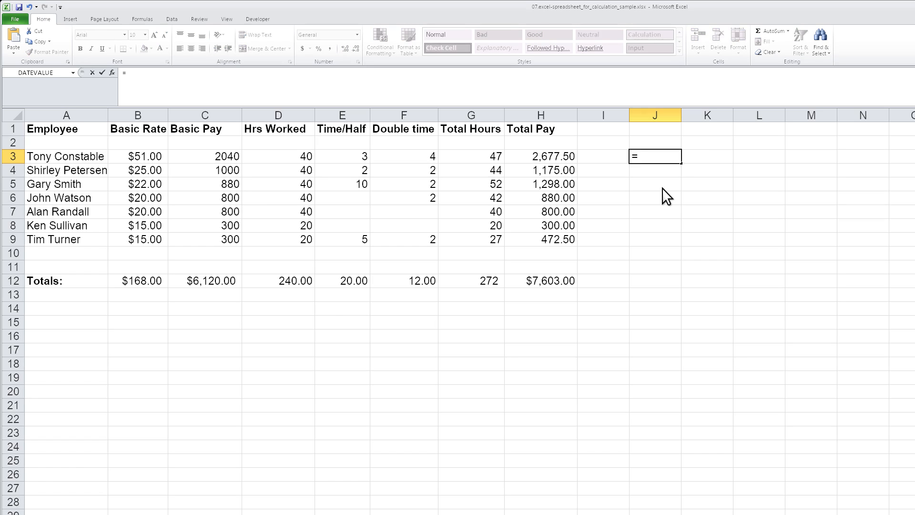
{"action": "type", "text": "h3"}
{"action": "key", "text": "Return"}
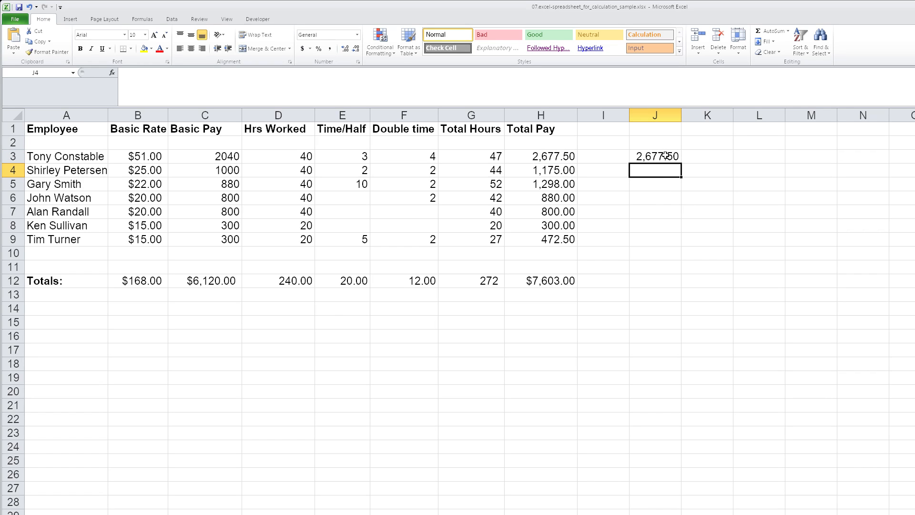
Test the link by entering 10 in cell H3, and undo that entry
{"action": "left_click", "coordinate": [558, 161]}
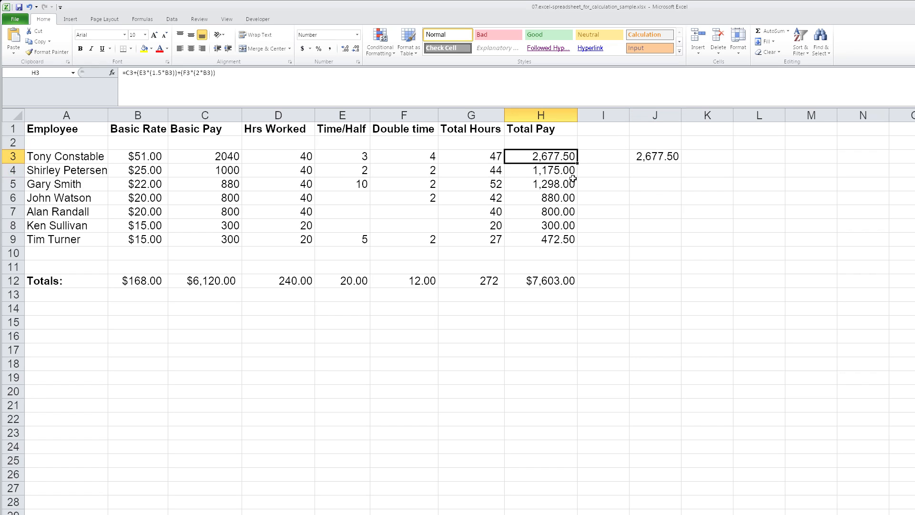
{"action": "type", "text": "10"}
{"action": "key", "text": "Return"}
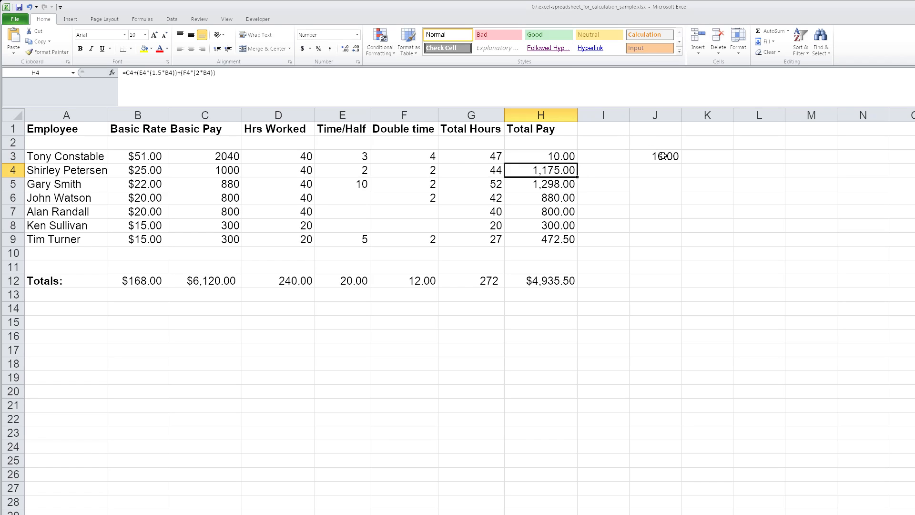
{"action": "key", "text": "ctrl+z"}
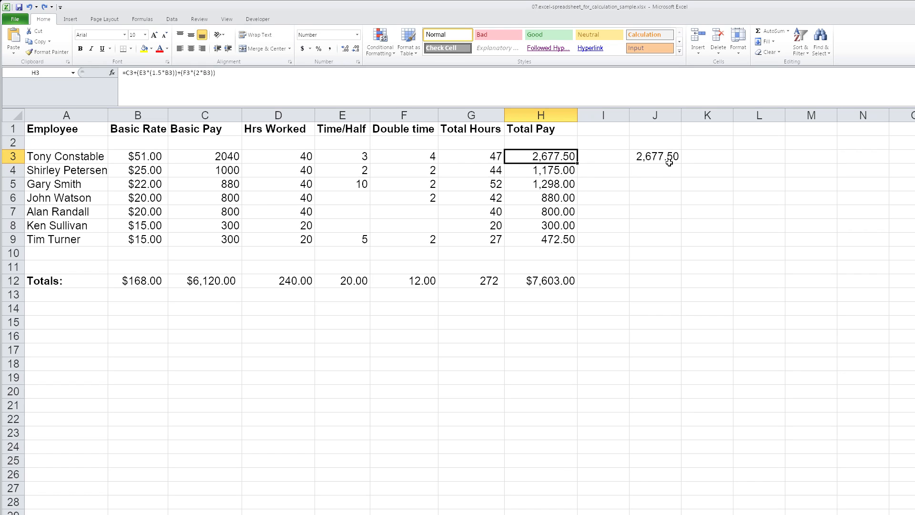
Copy the reference formula from J3 to J4 and fill it down through J9
{"action": "left_click", "coordinate": [669, 156]}
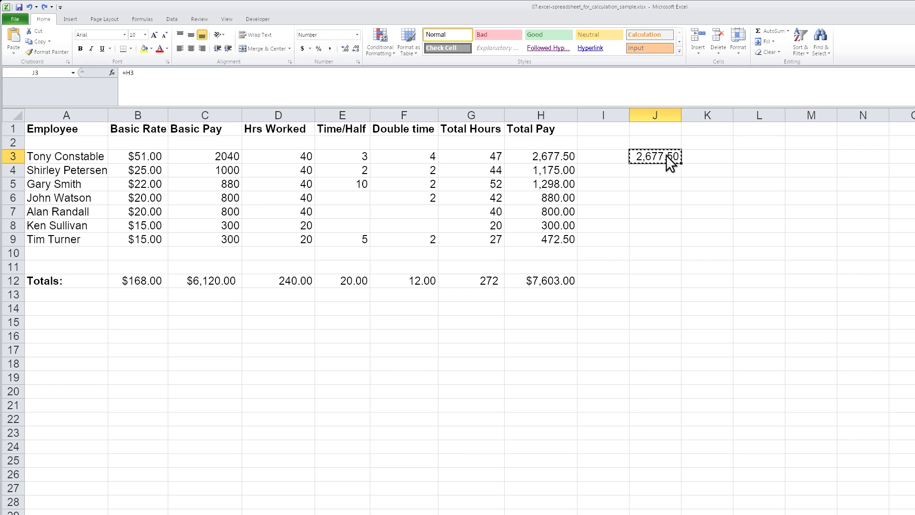
{"action": "key", "text": "Down"}
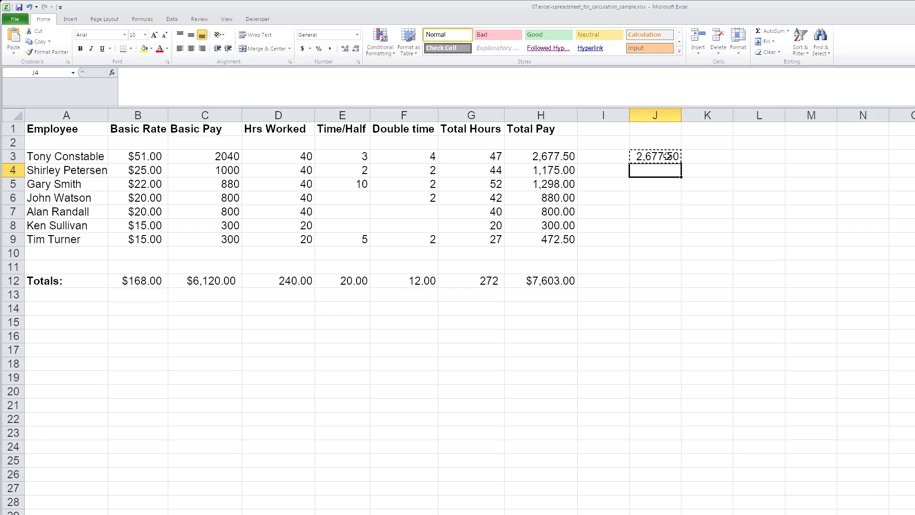
{"action": "key", "text": "ctrl+v"}
{"action": "left_click", "coordinate": [669, 159]}
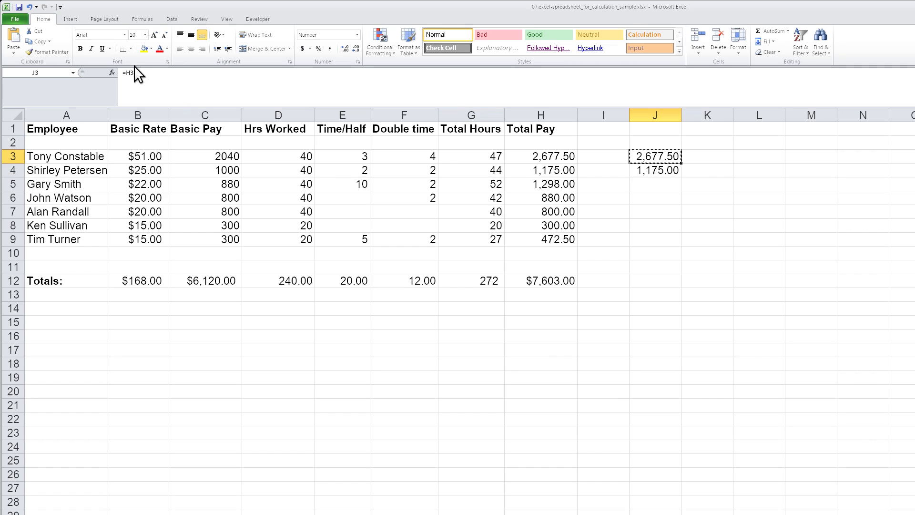
{"action": "left_click", "coordinate": [668, 172]}
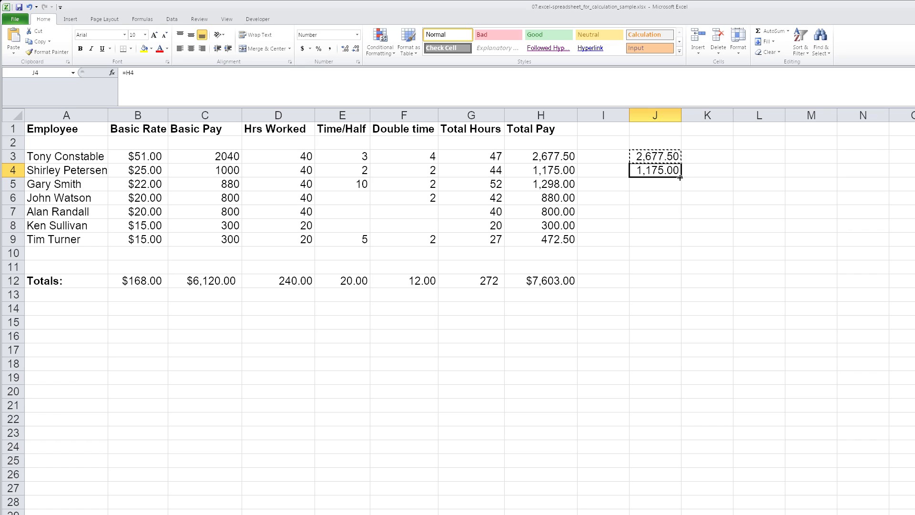
{"action": "key", "text": "Escape"}
{"action": "left_click_drag", "start_coordinate": [681, 177], "coordinate": [683, 243]}
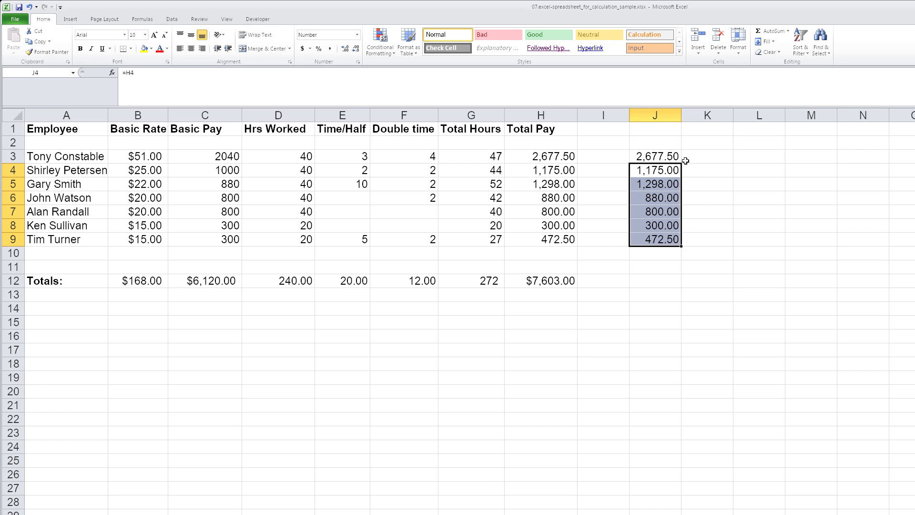
Compare against the total pay range H3:H9 and clear the copied references from J3:J9
{"action": "left_click", "coordinate": [564, 155]}
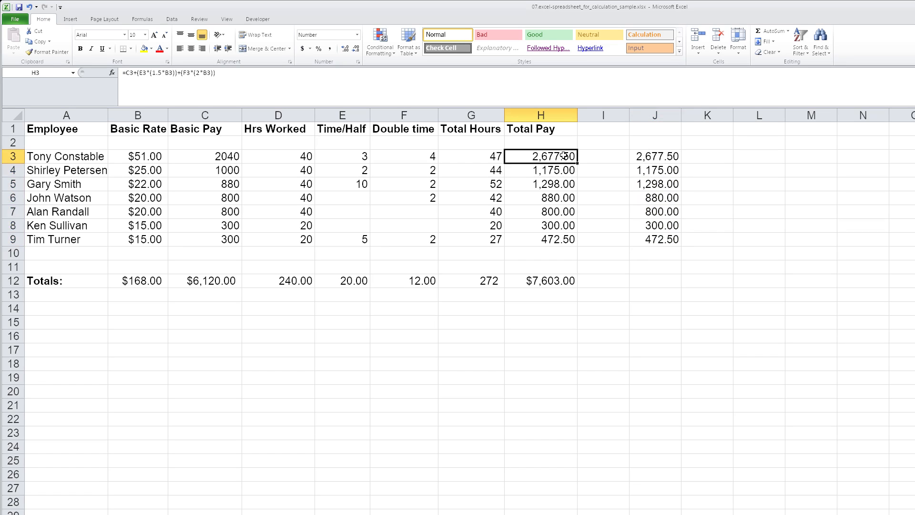
{"action": "left_click_drag", "start_coordinate": [564, 155], "coordinate": [562, 241]}
{"action": "left_click", "coordinate": [664, 158]}
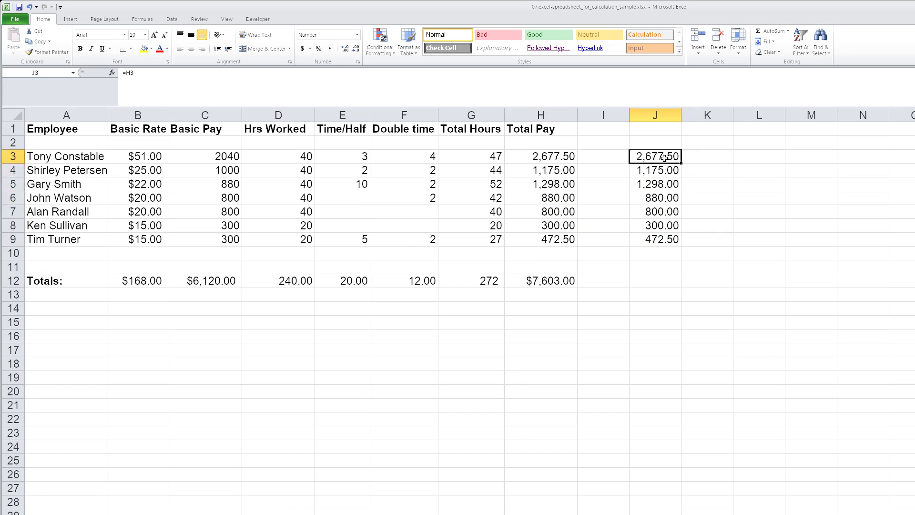
{"action": "left_click_drag", "start_coordinate": [664, 158], "coordinate": [663, 239]}
{"action": "key", "text": "Delete"}
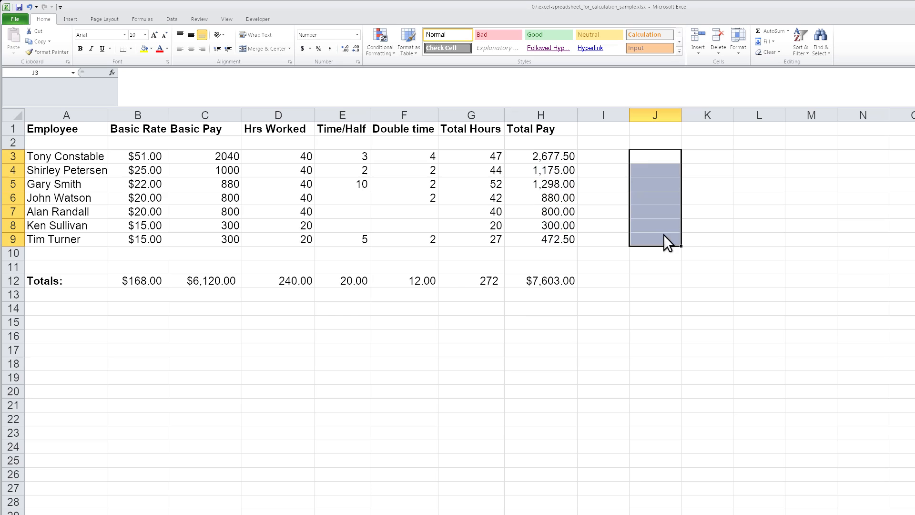
Enter a SUM formula in J3 that adds the total pay range H3:H9
{"action": "left_click", "coordinate": [664, 158]}
{"action": "type", "text": "=sum("}
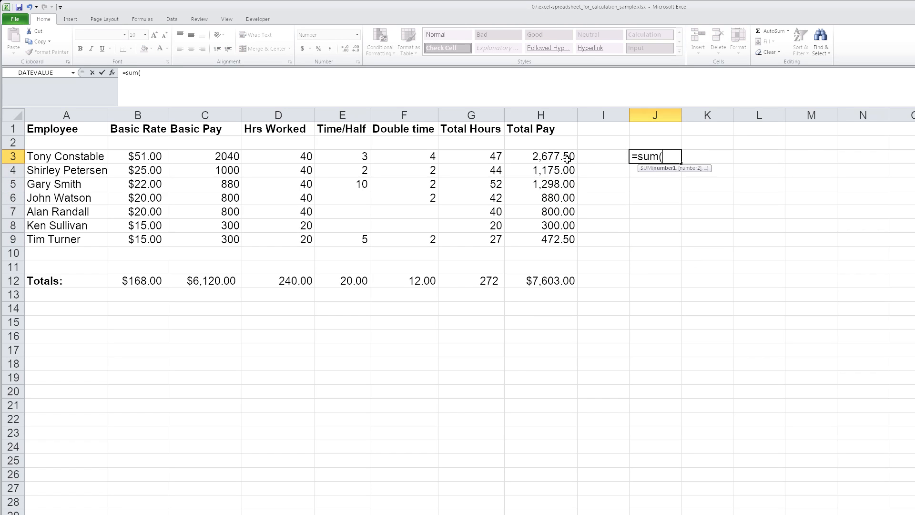
{"action": "left_click_drag", "start_coordinate": [569, 157], "coordinate": [573, 242]}
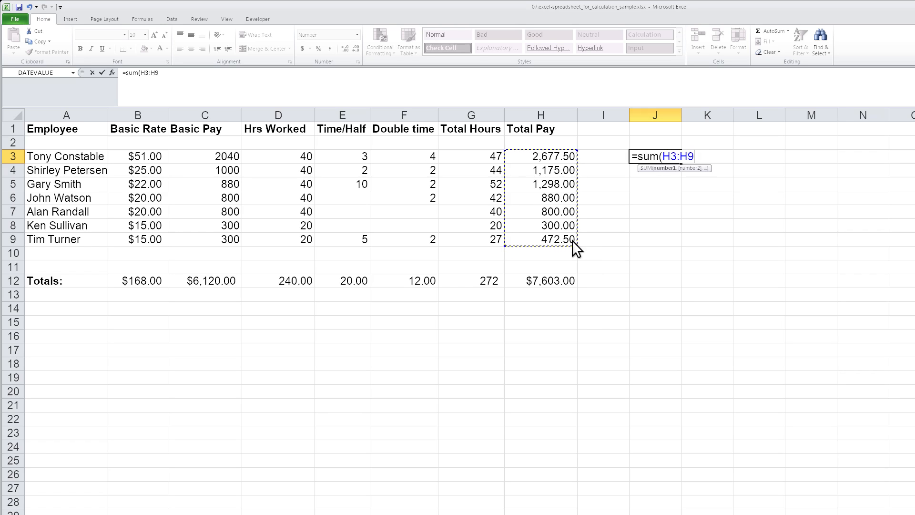
{"action": "key", "text": "Return"}
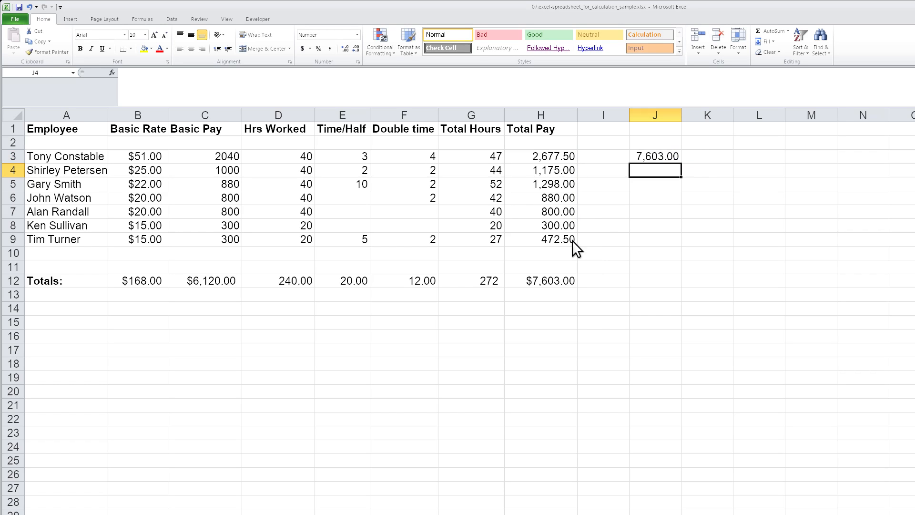
Fill the sum formula from J3 down to J4 to inspect its relative references, and clear J4
{"action": "left_click", "coordinate": [663, 160]}
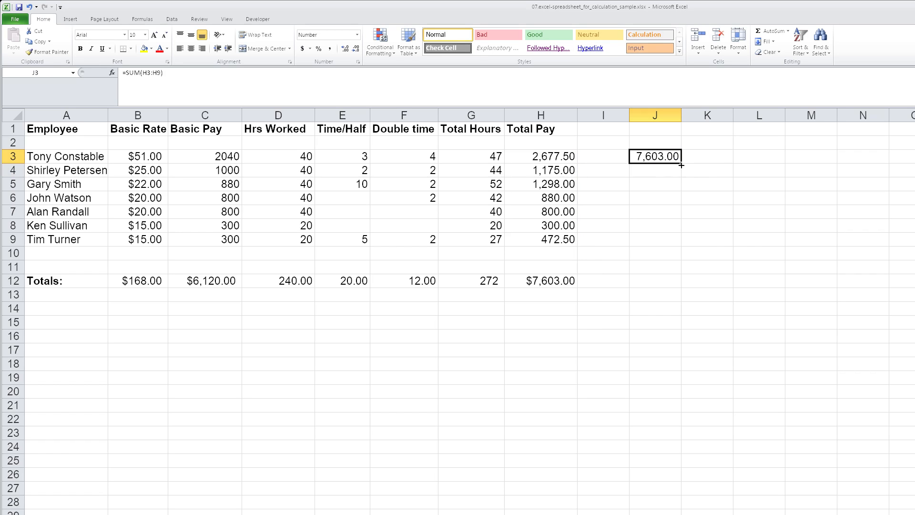
{"action": "left_click_drag", "start_coordinate": [681, 166], "coordinate": [681, 177]}
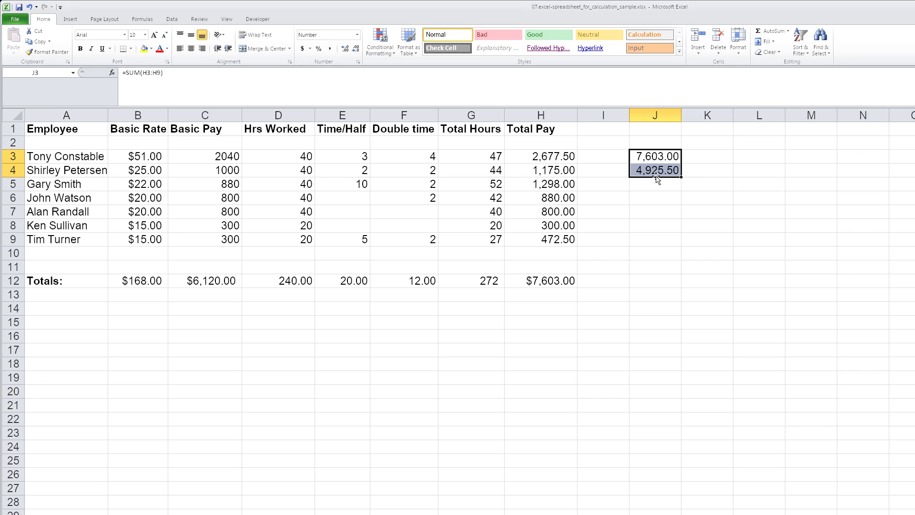
{"action": "left_click", "coordinate": [662, 168]}
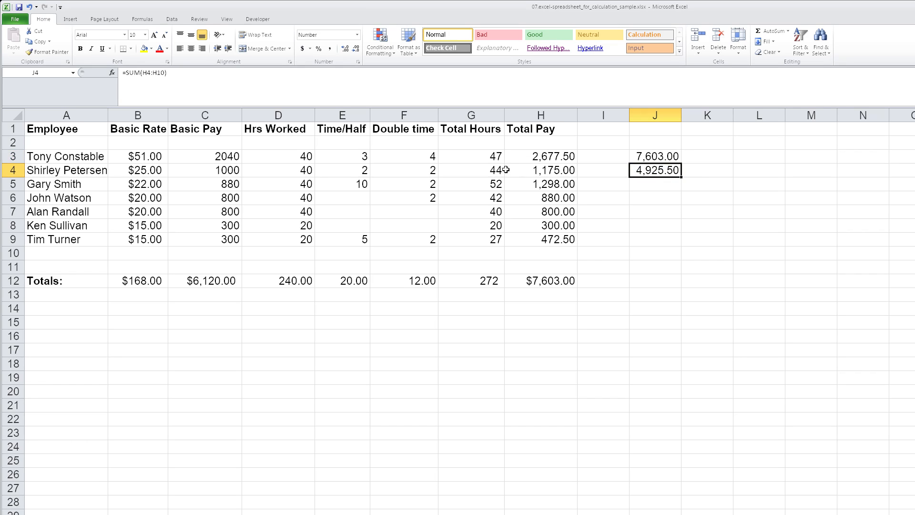
{"action": "key", "text": "F2"}
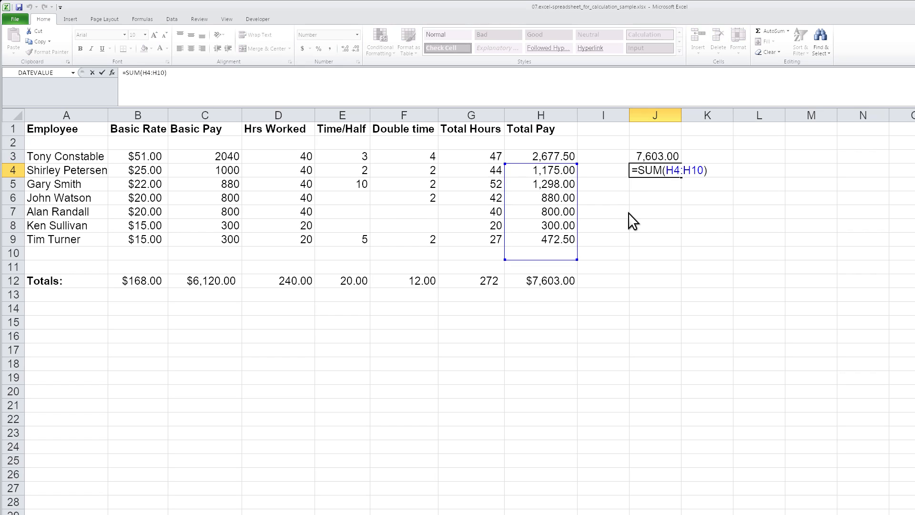
{"action": "key", "text": "ctrl+Return"}
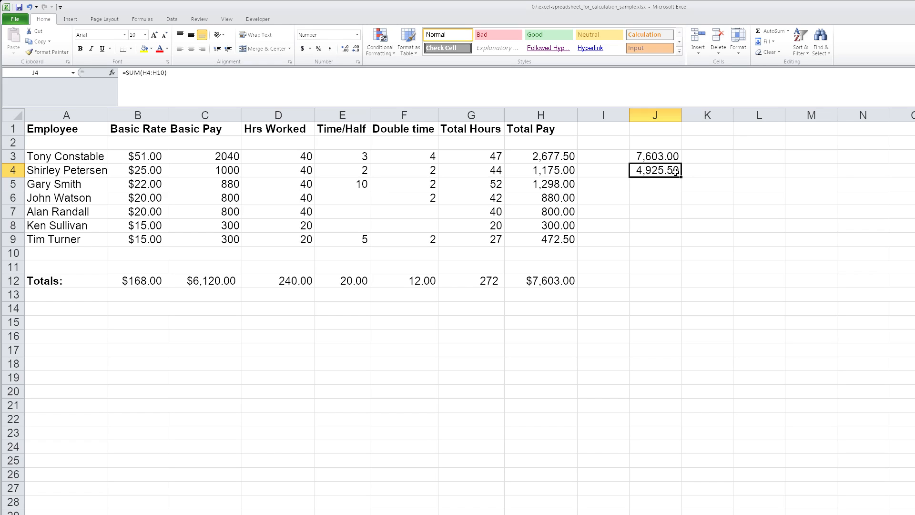
{"action": "key", "text": "Delete"}
Make the range in J3's sum absolute so the formula reads =SUM($H$3:$H$9)
{"action": "left_click", "coordinate": [673, 152]}
{"action": "left_click", "coordinate": [144, 72]}
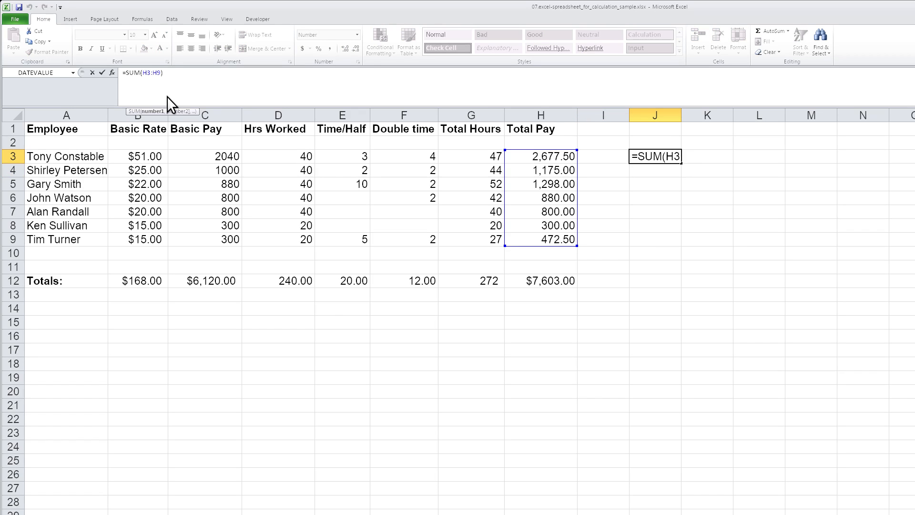
{"action": "type", "text": "$H"}
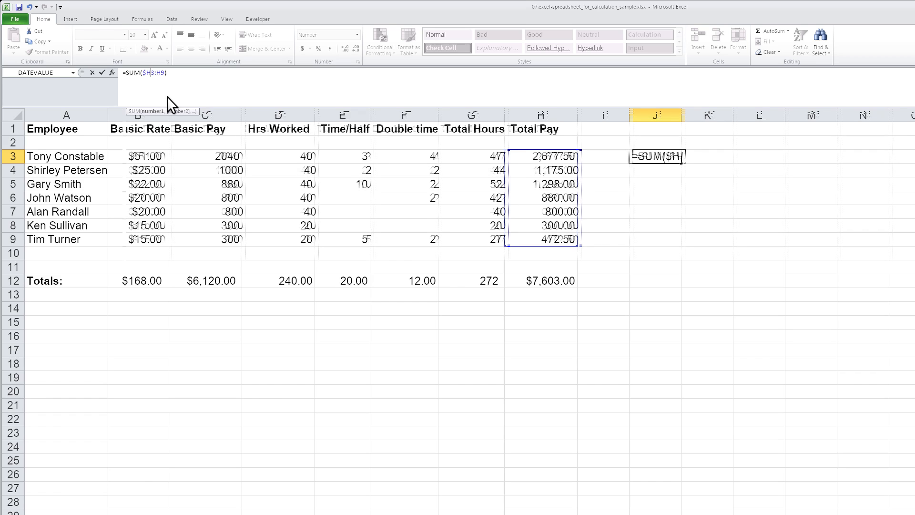
{"action": "type", "text": "$3:"}
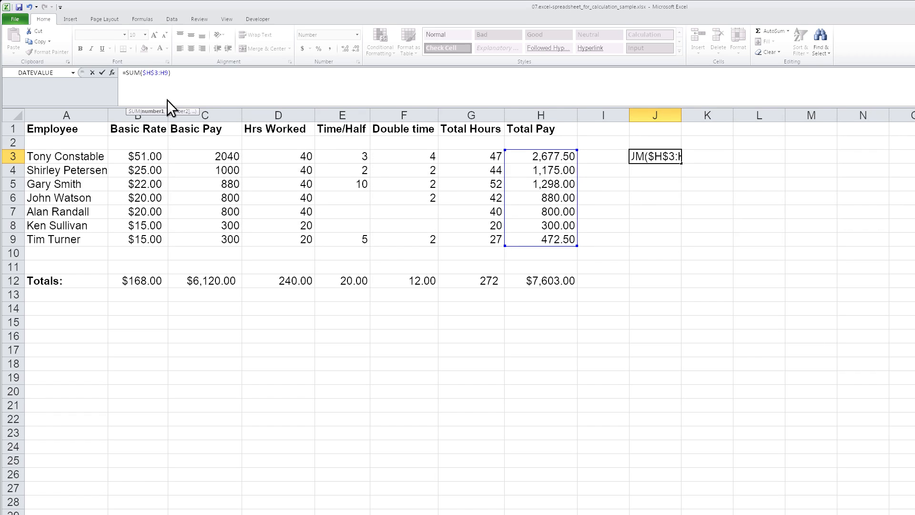
{"action": "type", "text": "$"}
{"action": "key", "text": "Right"}
{"action": "type", "text": "$"}
{"action": "key", "text": "Return"}
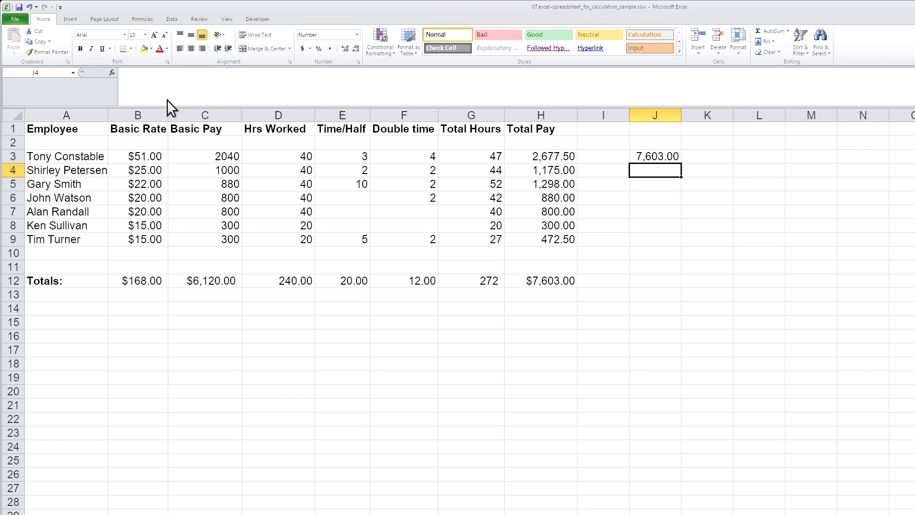
Fill the absolute sum formula from J3 down to J4 and inspect the copied formula
{"action": "left_click", "coordinate": [668, 157]}
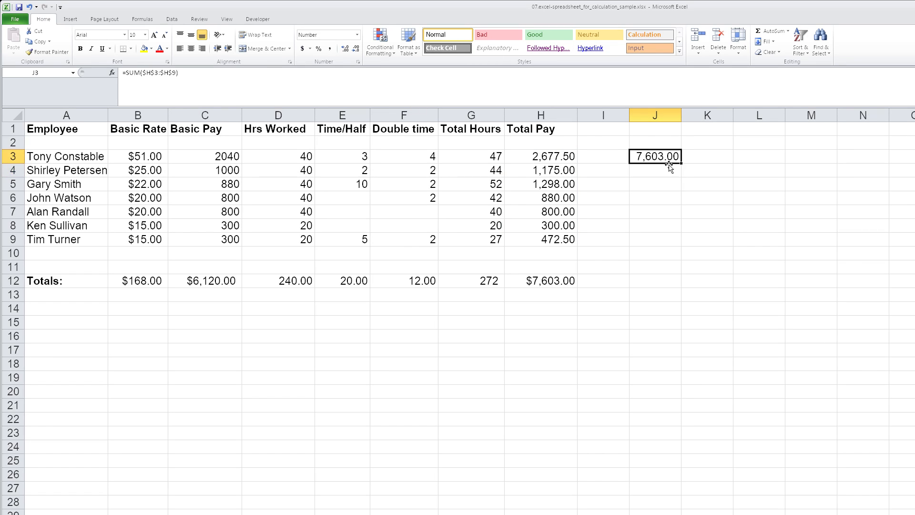
{"action": "left_click_drag", "start_coordinate": [682, 166], "coordinate": [686, 183]}
{"action": "left_click", "coordinate": [646, 170]}
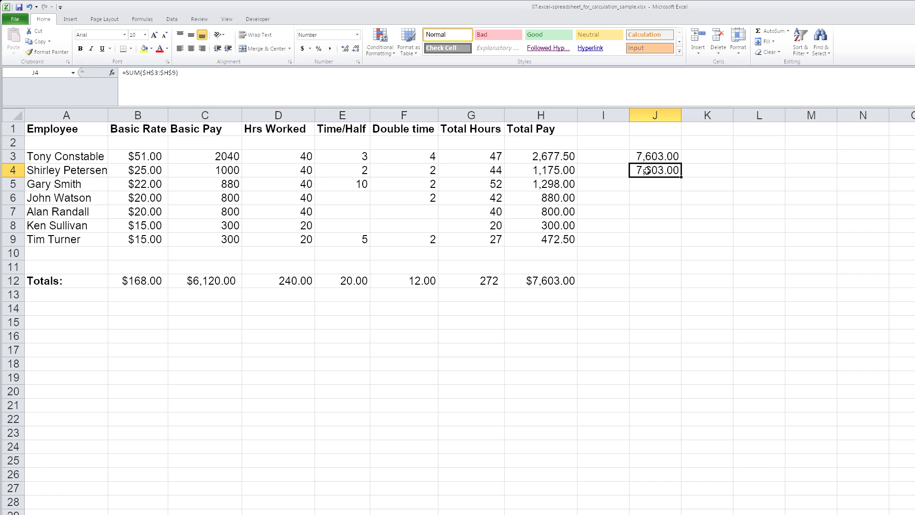
Clear the sum formulas from J4 and J3
{"action": "key", "text": "Delete"}
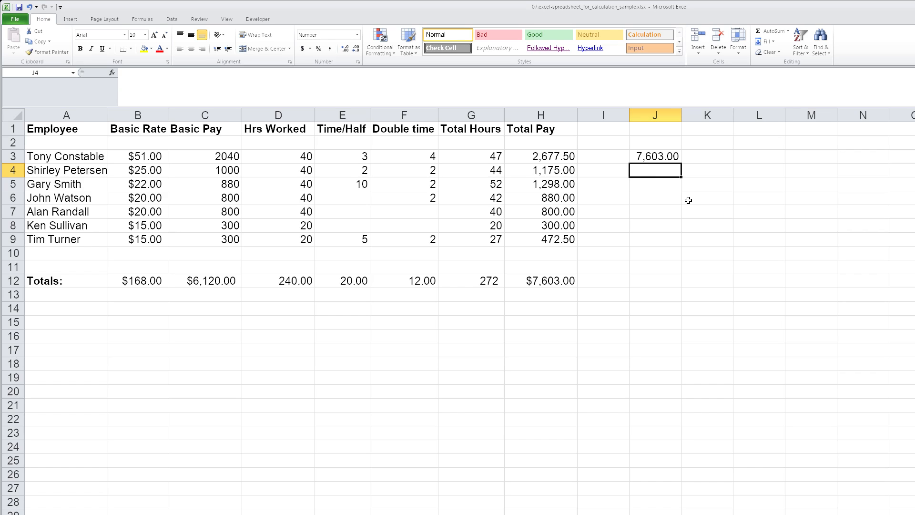
{"action": "left_click", "coordinate": [672, 157]}
{"action": "key", "text": "Delete"}
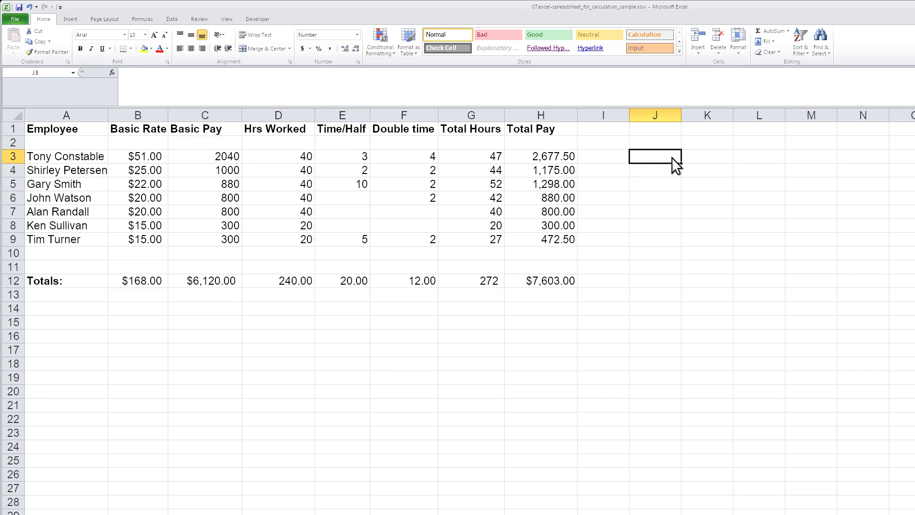
Enter 10% in cell J1 above the empty calculation column
{"action": "left_click", "coordinate": [666, 126]}
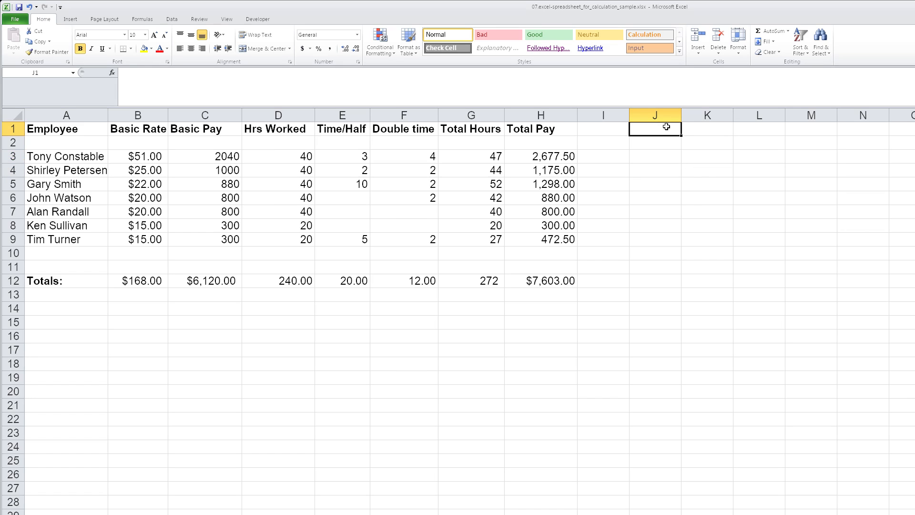
{"action": "type", "text": "10%"}
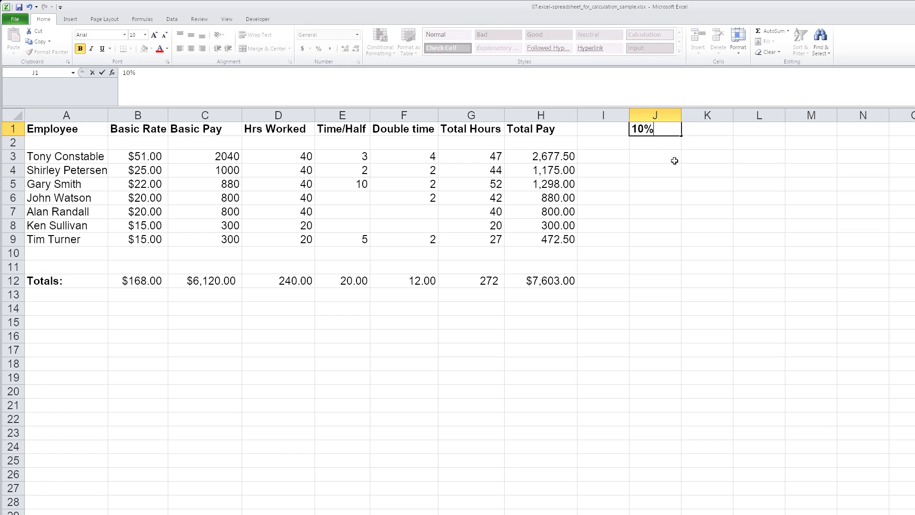
{"action": "key", "text": "Return"}
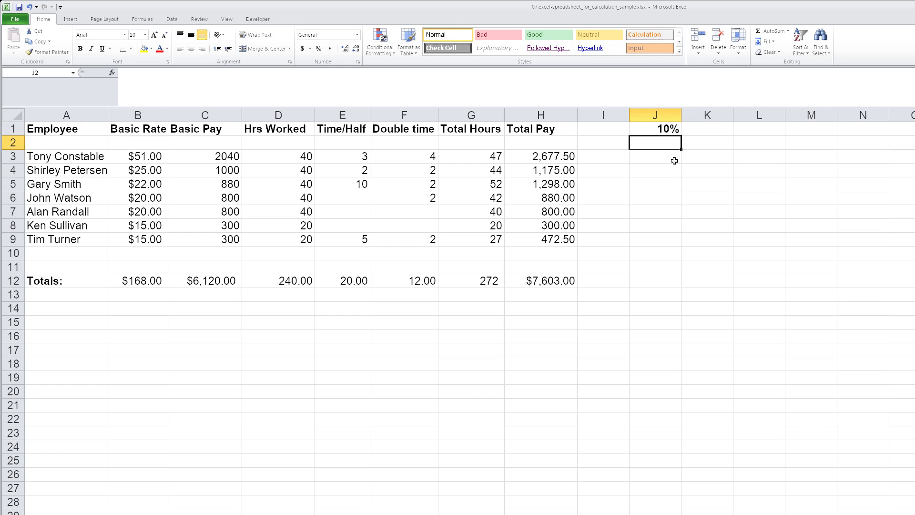
Enter the formula =H3*(1+J1) in J3 to raise the first employee's total pay by the rate
{"action": "left_click", "coordinate": [673, 159]}
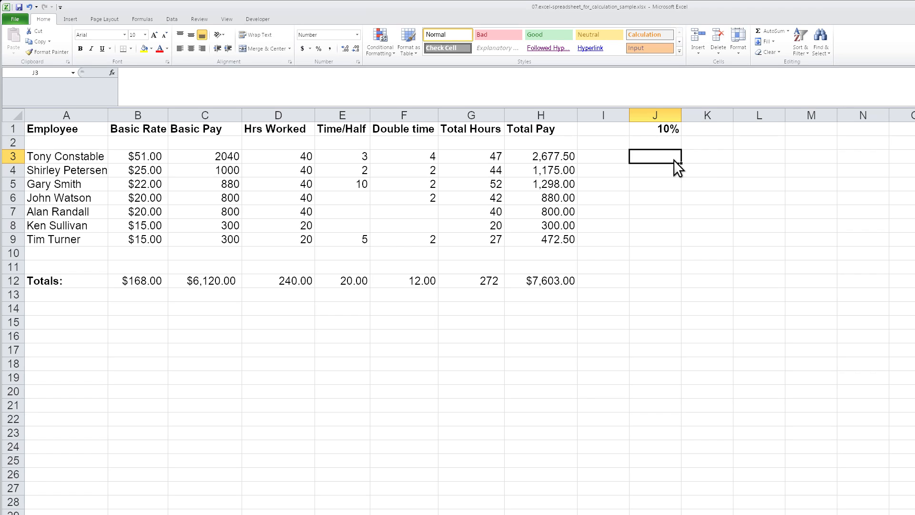
{"action": "type", "text": "="}
{"action": "left_click", "coordinate": [559, 155]}
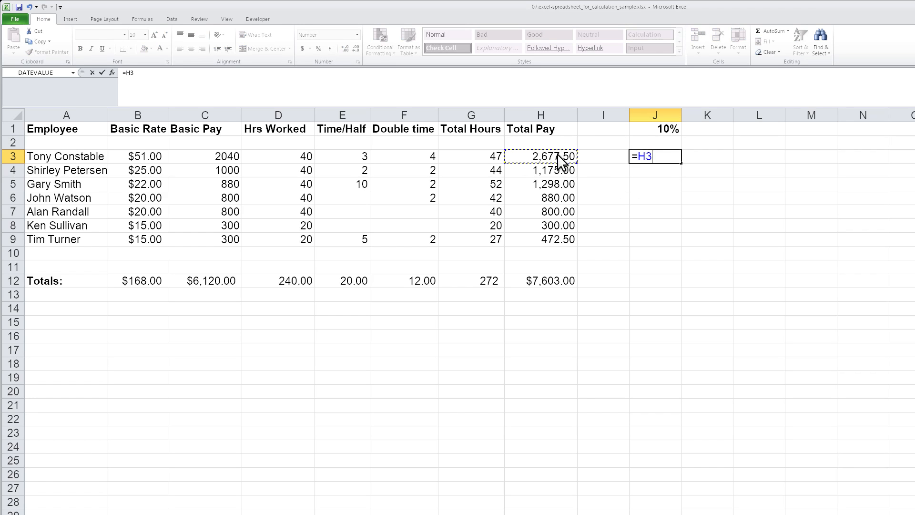
{"action": "type", "text": "*(1+"}
{"action": "left_click", "coordinate": [661, 129]}
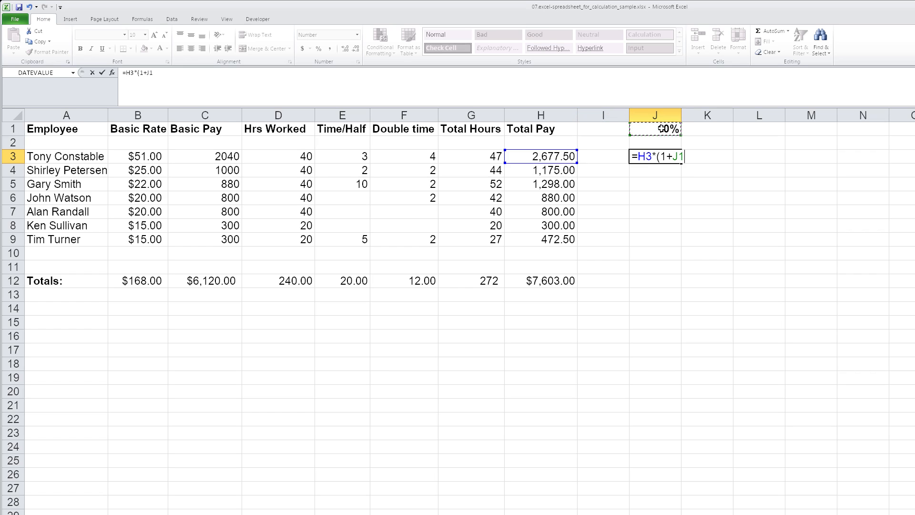
{"action": "type", "text": ")"}
{"action": "key", "text": "Return"}
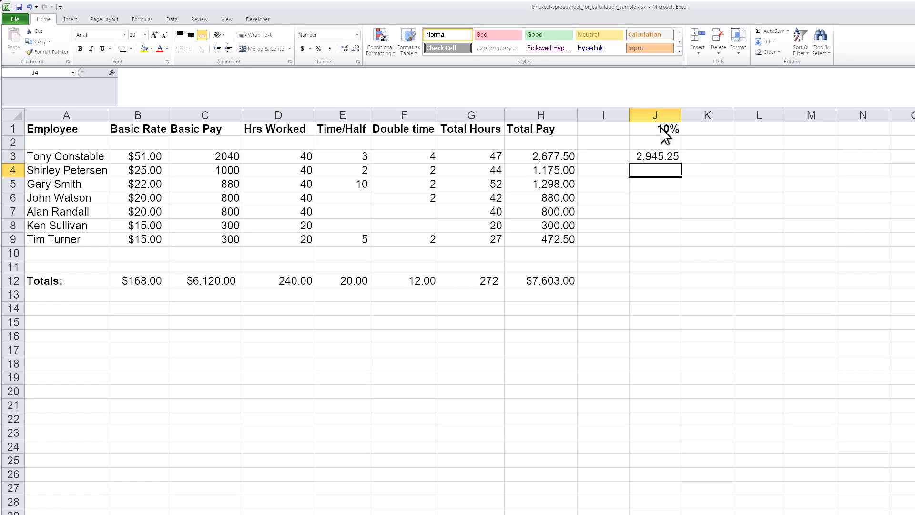
Fill the rate formula from J3 down to J4 and inspect the cells the copied formula references
{"action": "left_click", "coordinate": [676, 157]}
{"action": "left_click_drag", "start_coordinate": [677, 157], "coordinate": [680, 179]}
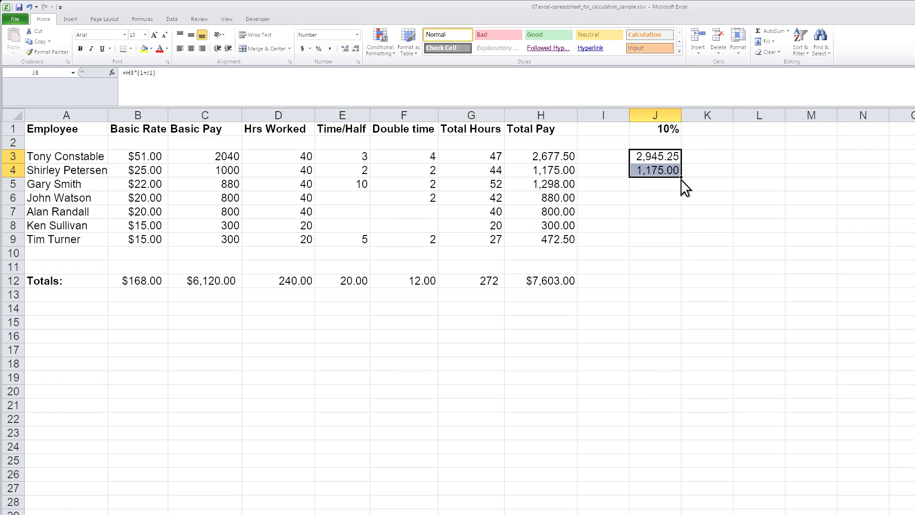
{"action": "left_click", "coordinate": [660, 168]}
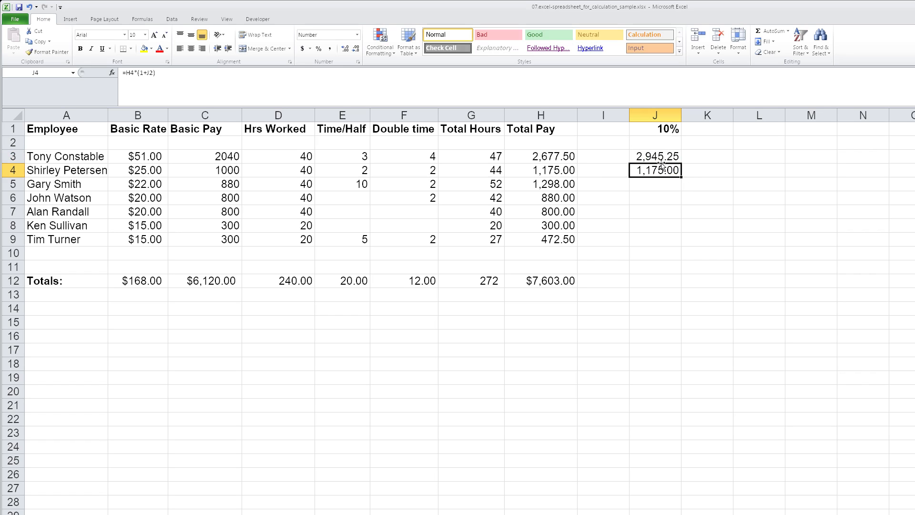
{"action": "key", "text": "F2"}
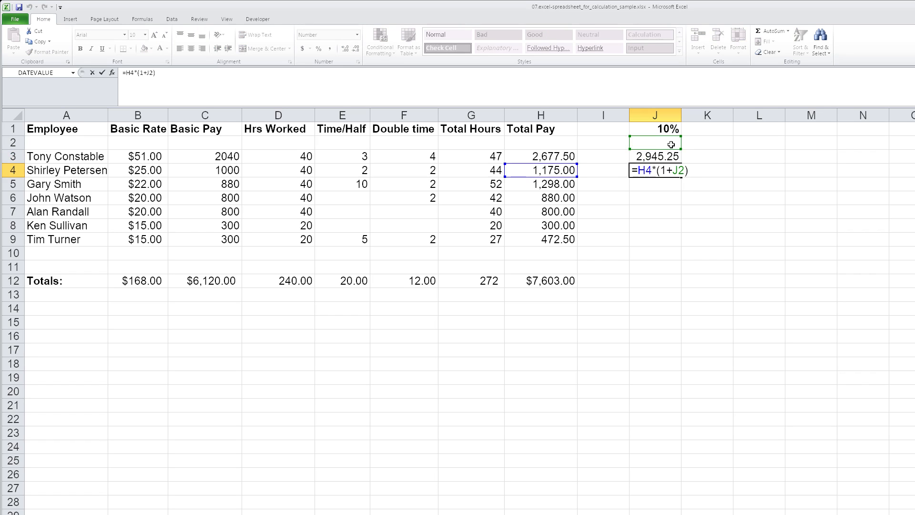
{"action": "key", "text": "Escape"}
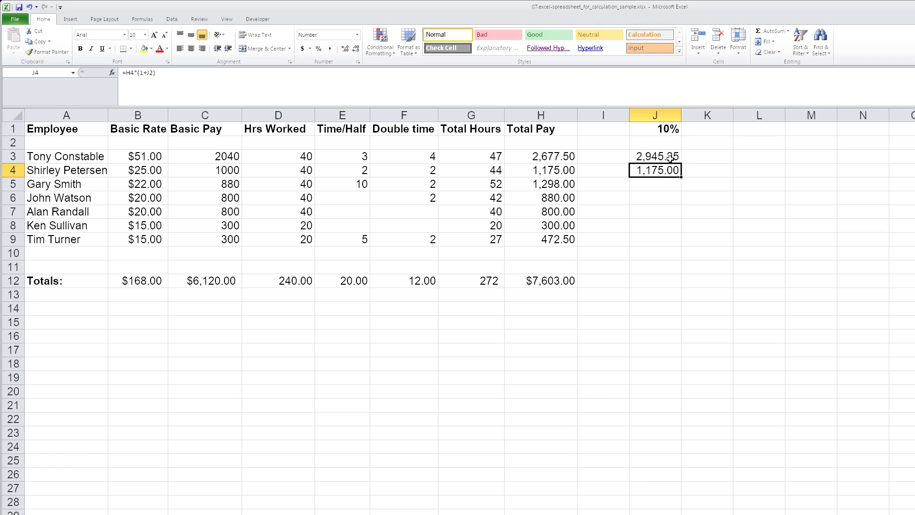
Make the rate reference in J3 absolute so the formula reads =H3*(1+$J$1)
{"action": "left_click", "coordinate": [670, 155]}
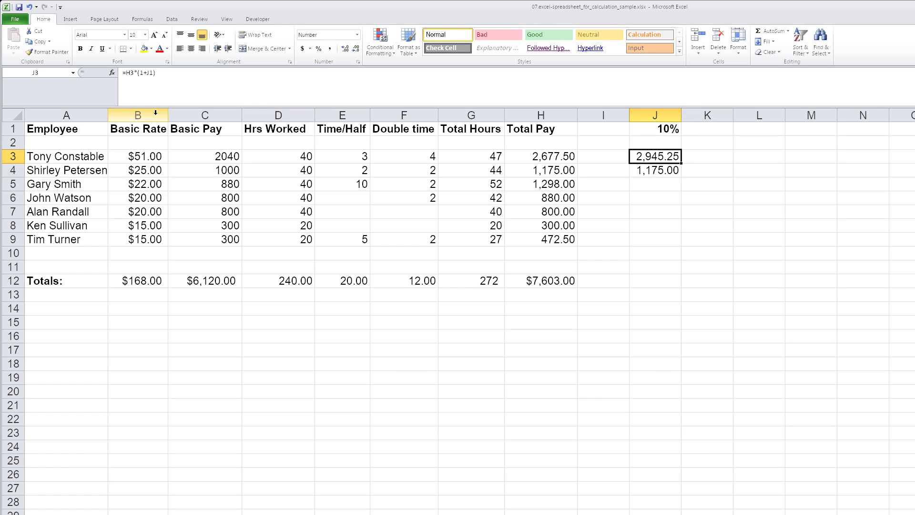
{"action": "left_click", "coordinate": [153, 76]}
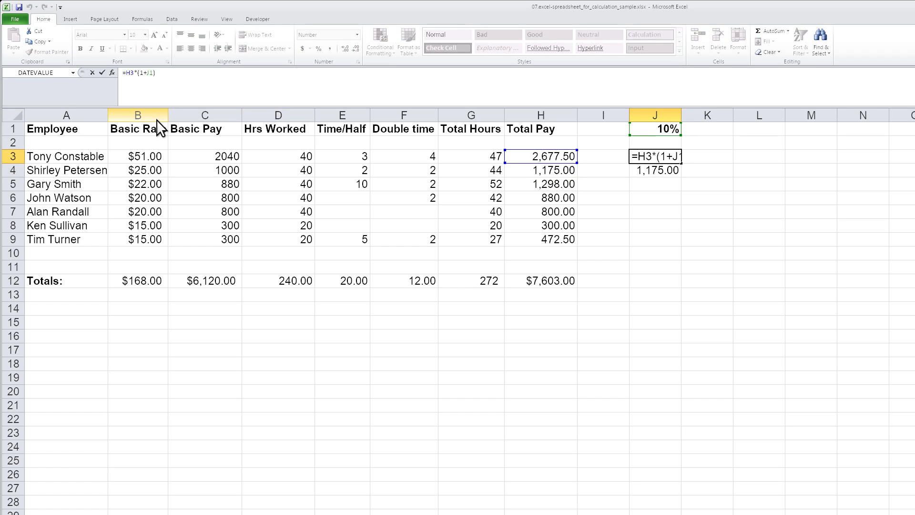
{"action": "key", "text": "Left"}
{"action": "type", "text": "$"}
{"action": "key", "text": "Right"}
{"action": "key", "text": "shift+Right"}
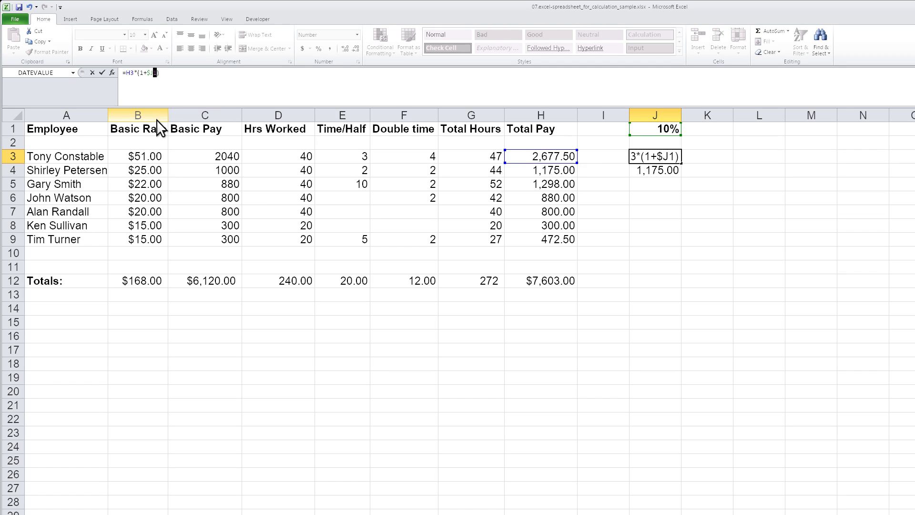
{"action": "key", "text": "Left"}
{"action": "type", "text": "$"}
{"action": "key", "text": "Return"}
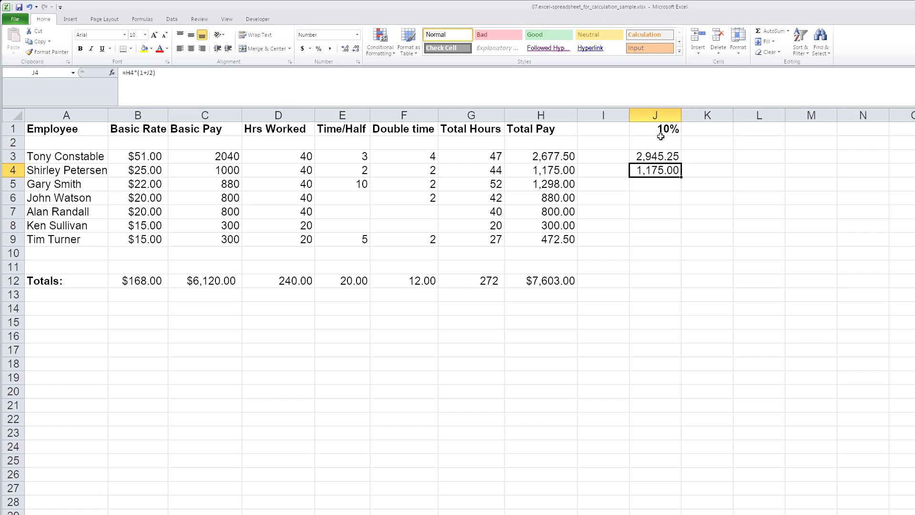
Fill the formula with the absolute rate reference from J3 down through J9 and check the copy in J9
{"action": "left_click", "coordinate": [667, 157]}
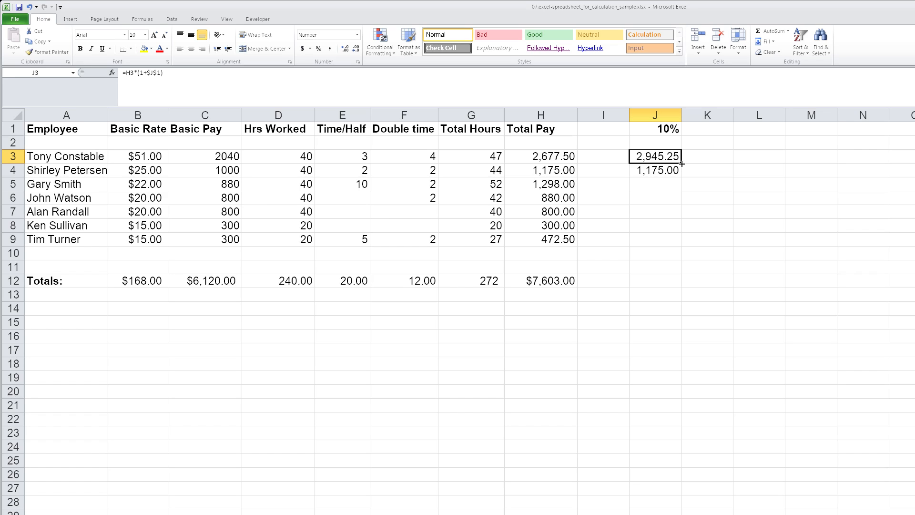
{"action": "left_click_drag", "start_coordinate": [681, 164], "coordinate": [679, 243]}
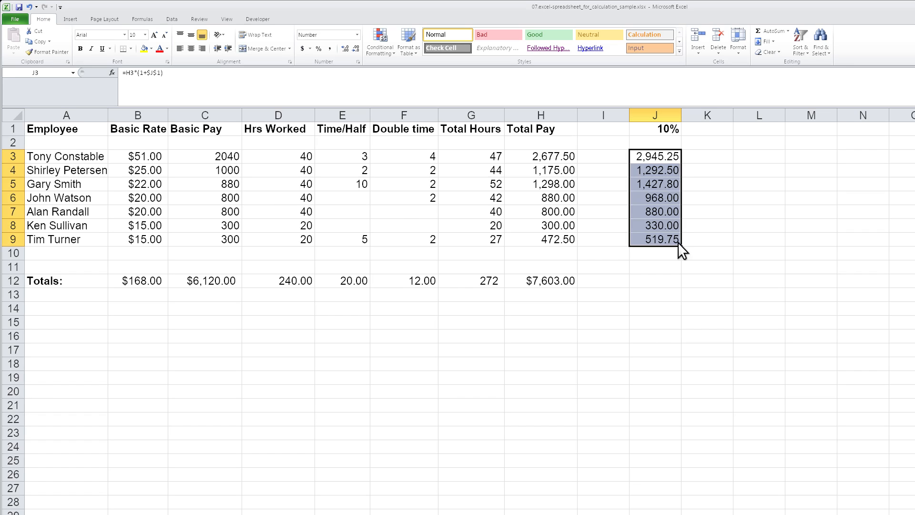
{"action": "left_click", "coordinate": [671, 243]}
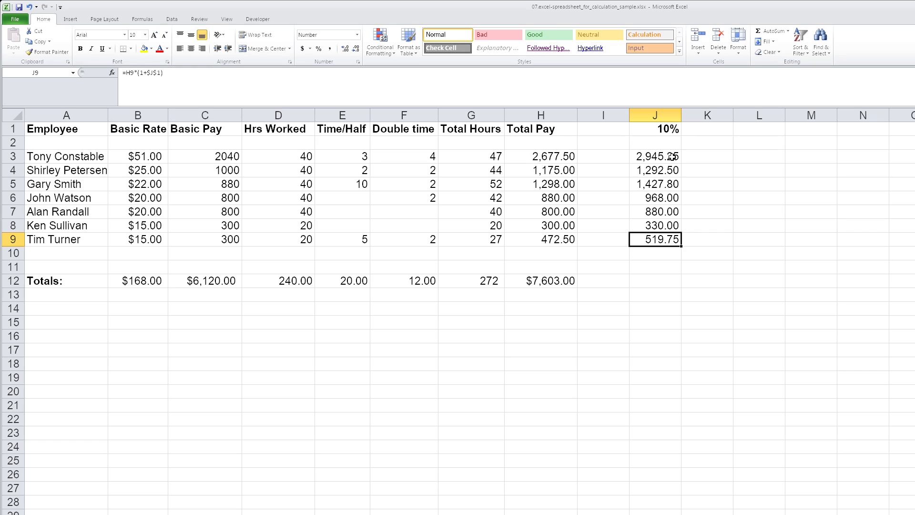
Enter the additional rates 15% in K1, 20% in L1 and 25% in M1
{"action": "left_click", "coordinate": [704, 132]}
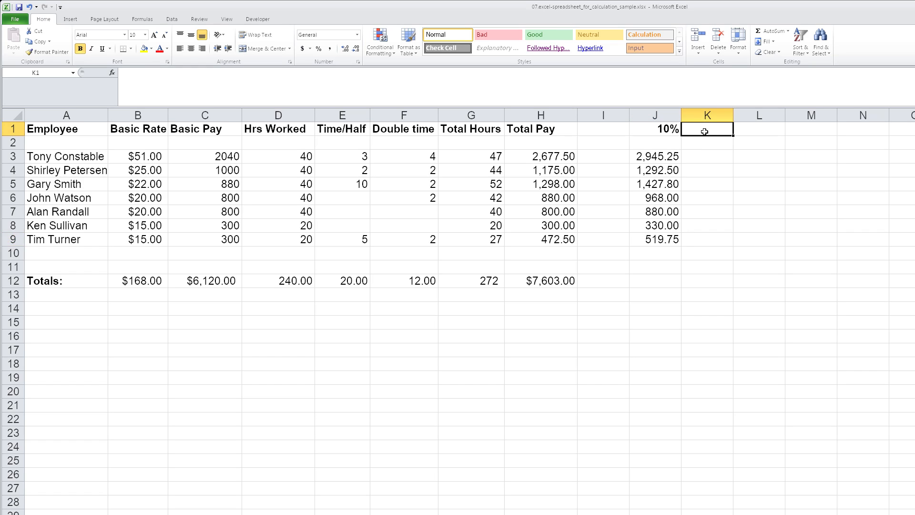
{"action": "type", "text": "15%"}
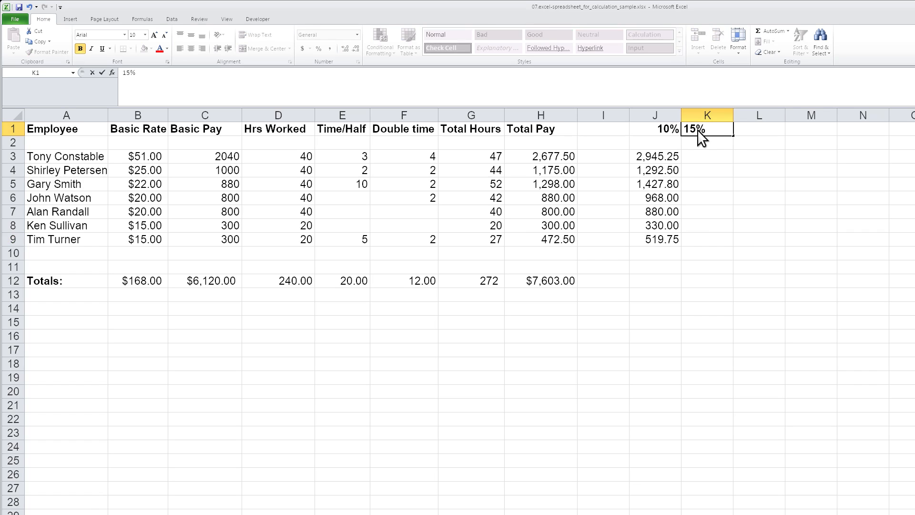
{"action": "key", "text": "Tab"}
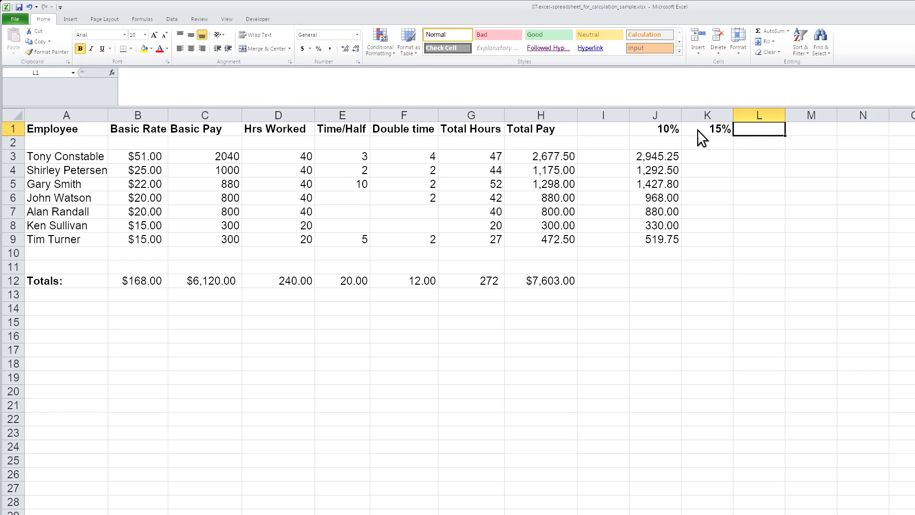
{"action": "type", "text": "20"}
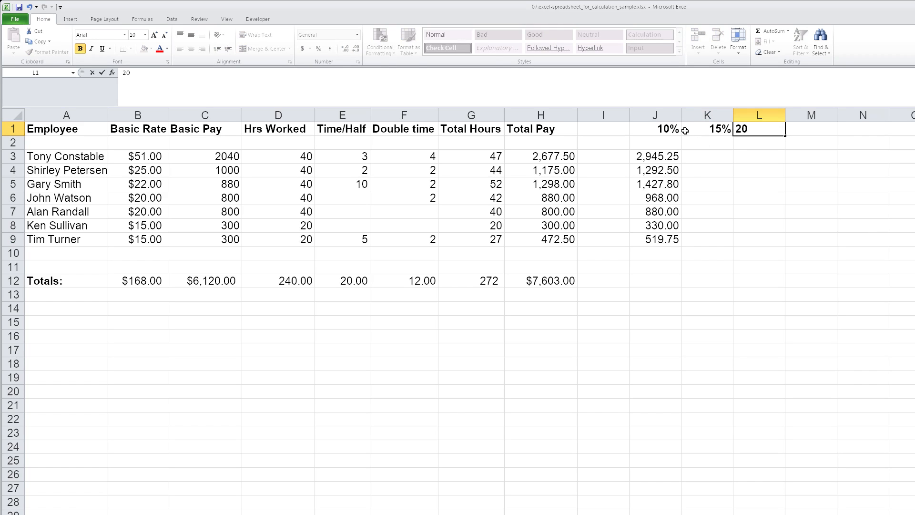
{"action": "type", "text": "%"}
{"action": "key", "text": "Tab"}
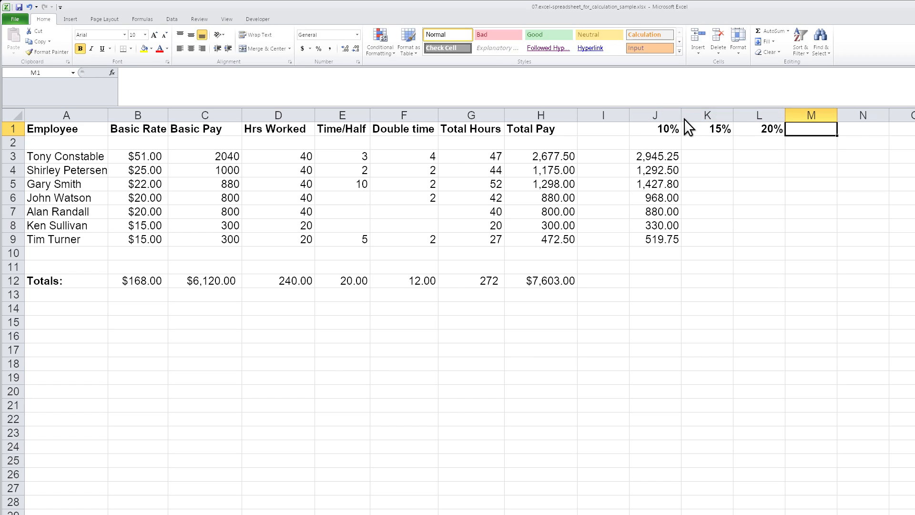
{"action": "type", "text": "255"}
{"action": "key", "text": "ctrl+Return"}
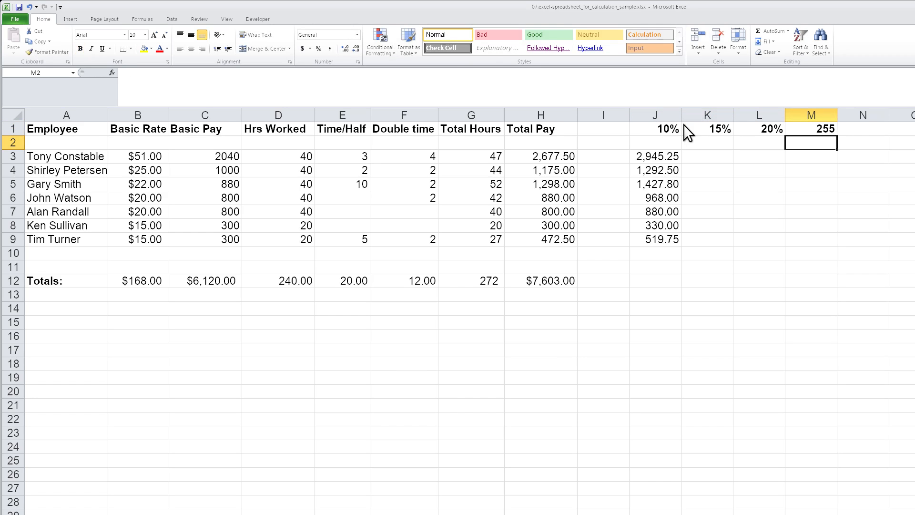
{"action": "type", "text": "255"}
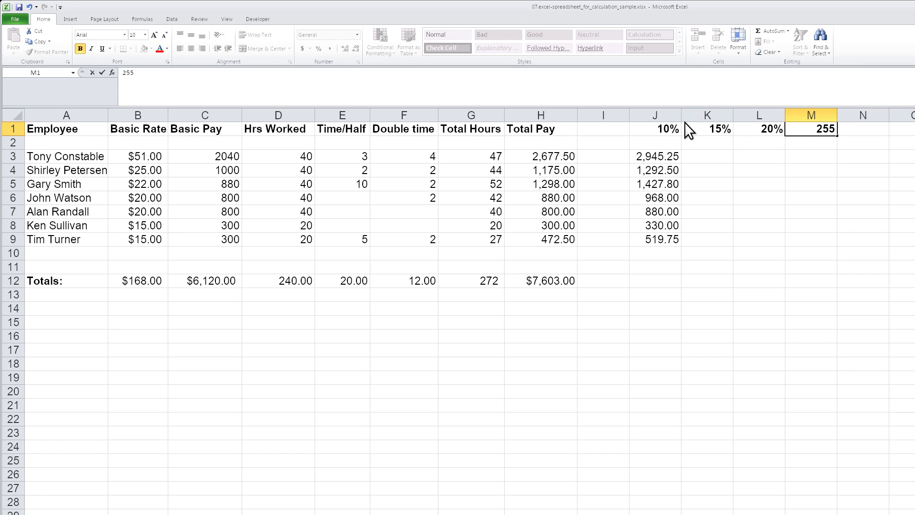
{"action": "key", "text": "BackSpace"}
{"action": "type", "text": "%"}
{"action": "key", "text": "Return"}
Unlock the column of the rate reference in J3 so the formula reads =H3*(1+J$1)
{"action": "left_click", "coordinate": [681, 155]}
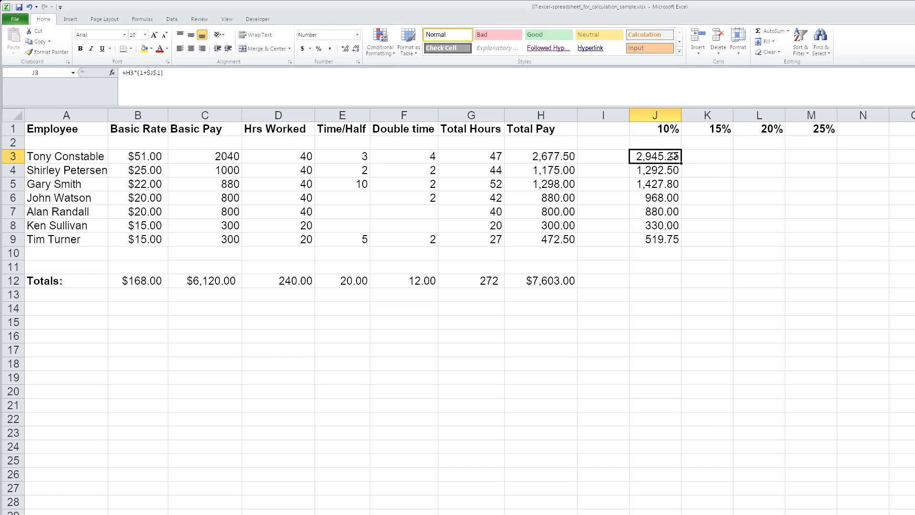
{"action": "left_click", "coordinate": [153, 72]}
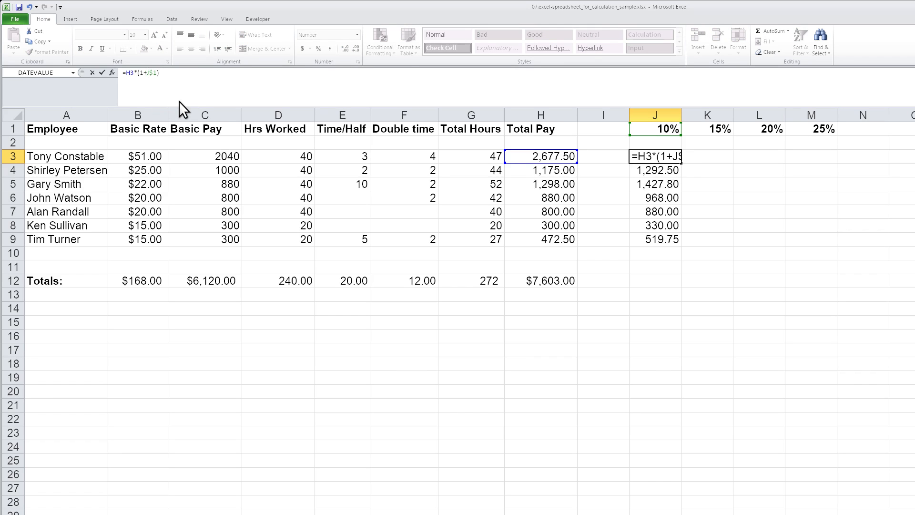
{"action": "key", "text": "Return"}
Fill the formula from J3 across row 3 through M3
{"action": "left_click", "coordinate": [661, 155]}
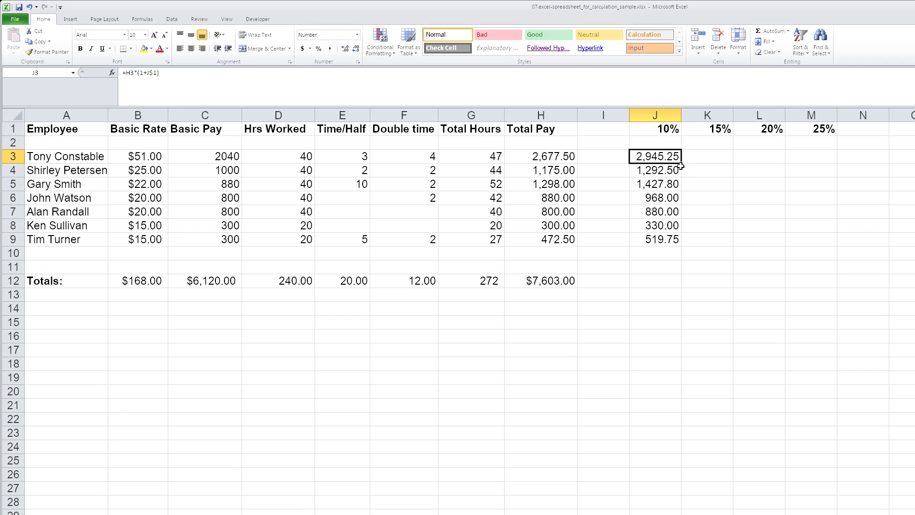
{"action": "left_click", "coordinate": [682, 166]}
{"action": "left_click", "coordinate": [679, 160]}
{"action": "left_click_drag", "start_coordinate": [680, 162], "coordinate": [829, 242]}
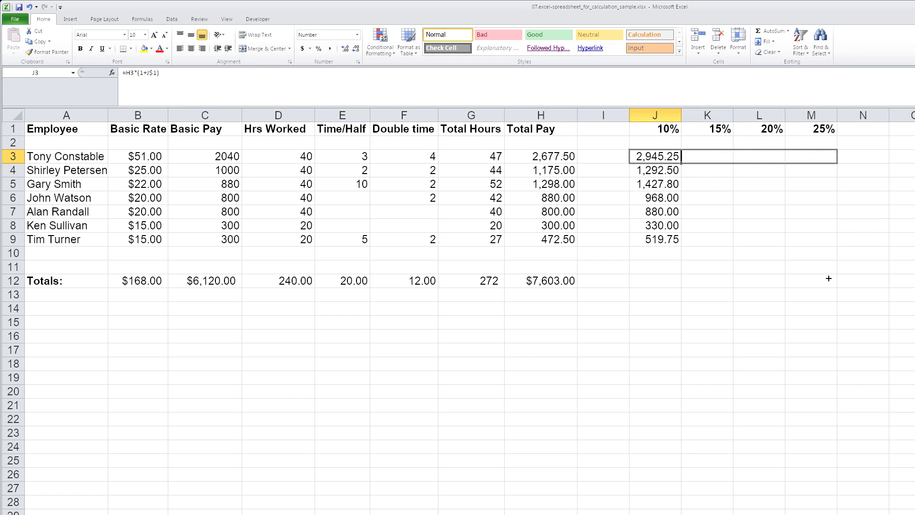
{"action": "left_click_drag", "start_coordinate": [828, 278], "coordinate": [829, 278]}
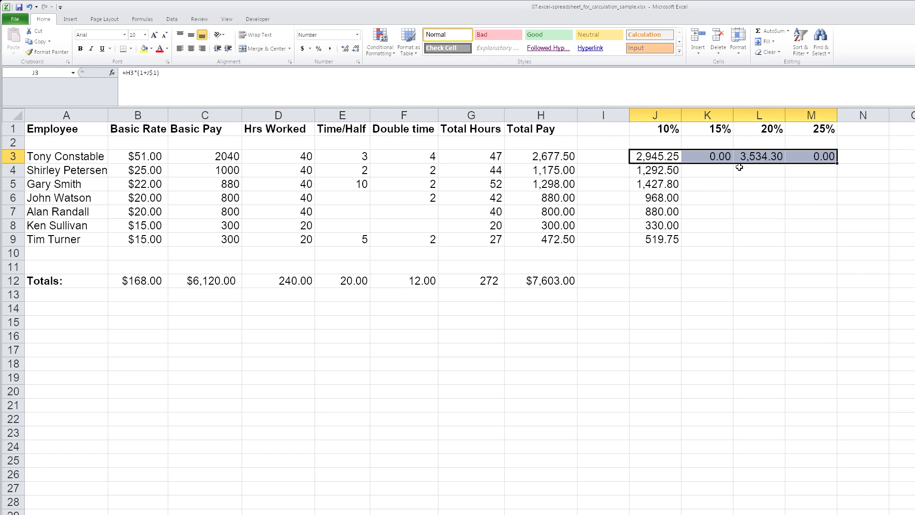
Lock the column of the total pay reference in J3 so the formula reads =$H3*(1+J$1)
{"action": "left_click", "coordinate": [672, 155]}
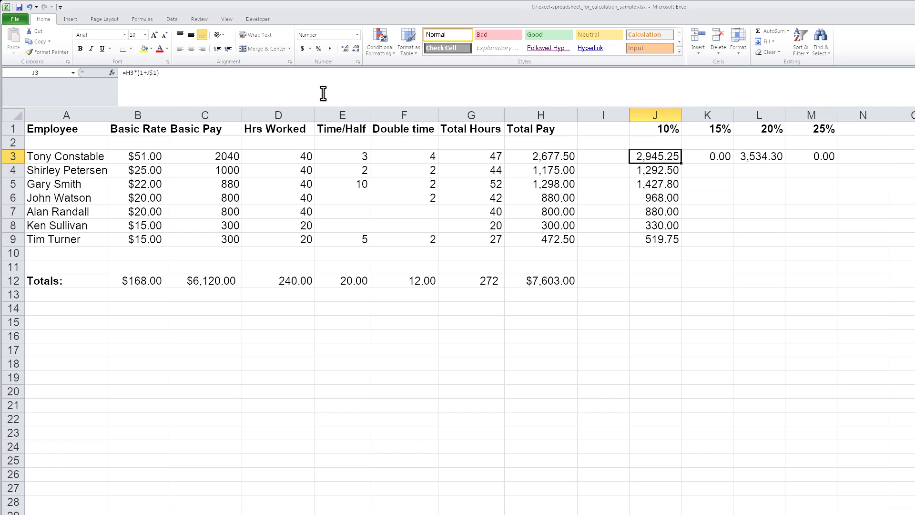
{"action": "left_click", "coordinate": [131, 74]}
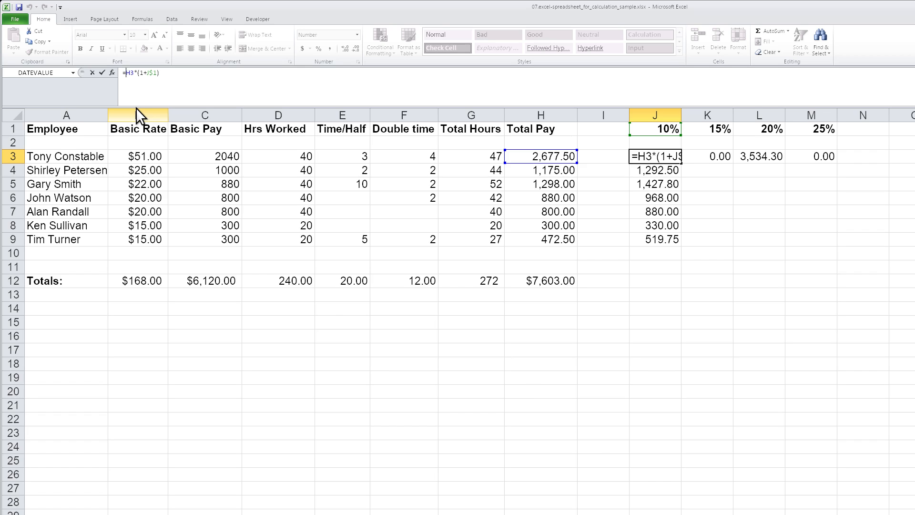
{"action": "type", "text": "$"}
{"action": "key", "text": "Return"}
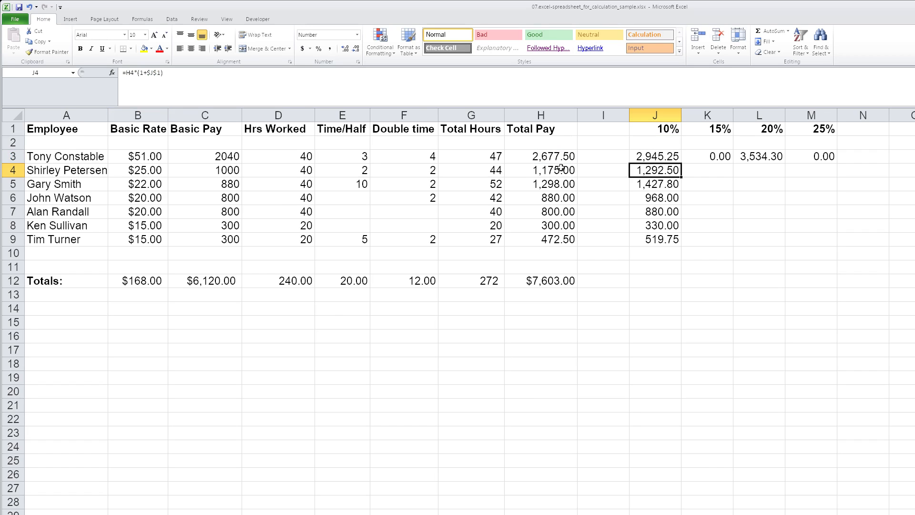
Copy the mixed-reference formula from J3 into the whole range J3:M9
{"action": "left_click", "coordinate": [670, 155]}
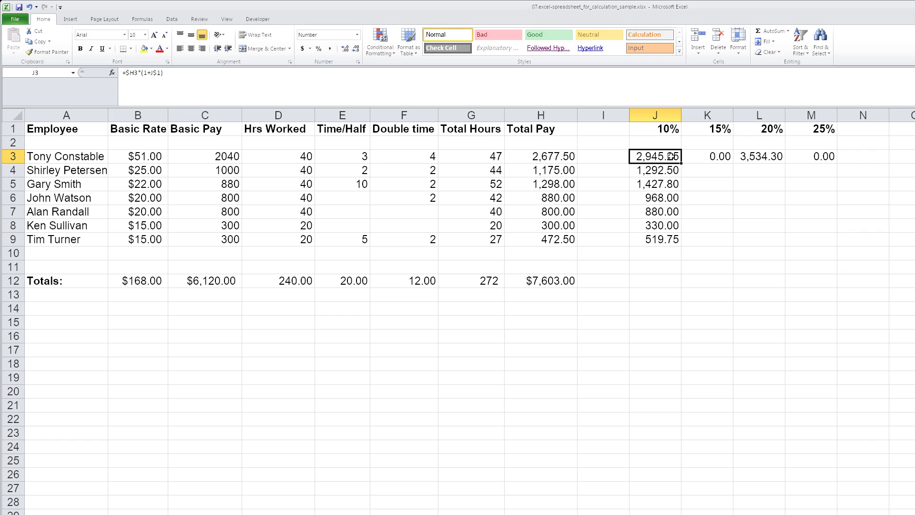
{"action": "key", "text": "ctrl+c"}
{"action": "key", "text": "shift+Down"}
{"action": "key", "text": "shift+Down"}
{"action": "key", "text": "shift+Down"}
{"action": "key", "text": "shift+Down"}
{"action": "key", "text": "shift+Down"}
{"action": "key", "text": "shift+Down"}
{"action": "key", "text": "shift+Right"}
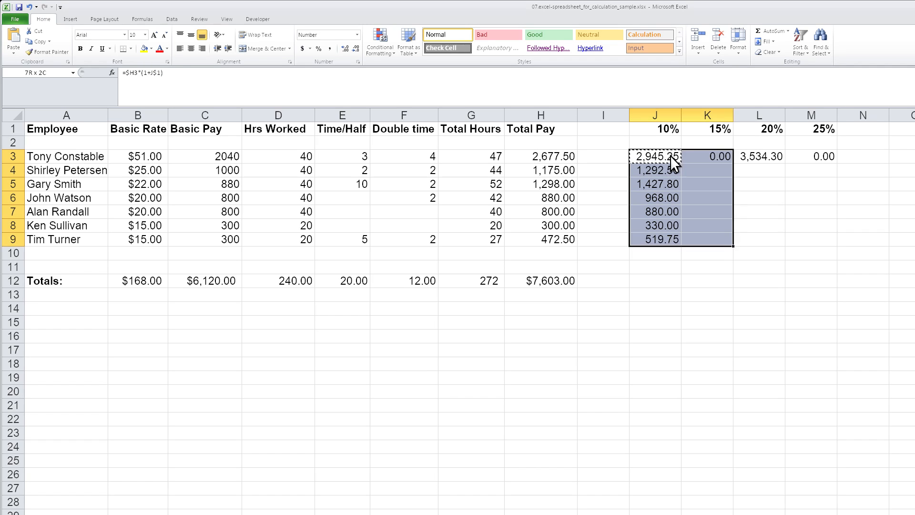
{"action": "key", "text": "shift+Right"}
{"action": "key", "text": "shift+Right"}
{"action": "key", "text": "ctrl+v"}
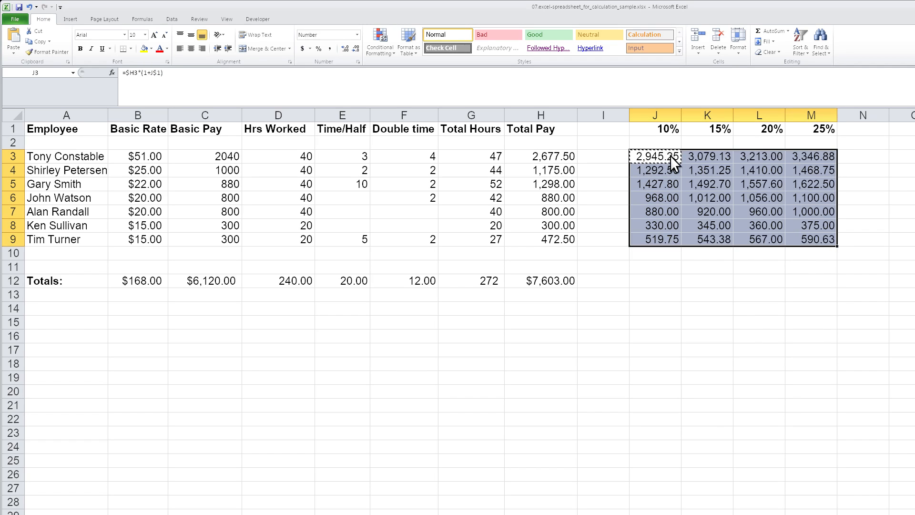
Examine how the references change in the copied formulas down column J and across row 9
{"action": "left_click", "coordinate": [670, 155]}
{"action": "key", "text": "Down"}
{"action": "key", "text": "Down"}
{"action": "key", "text": "Down"}
{"action": "key", "text": "Down"}
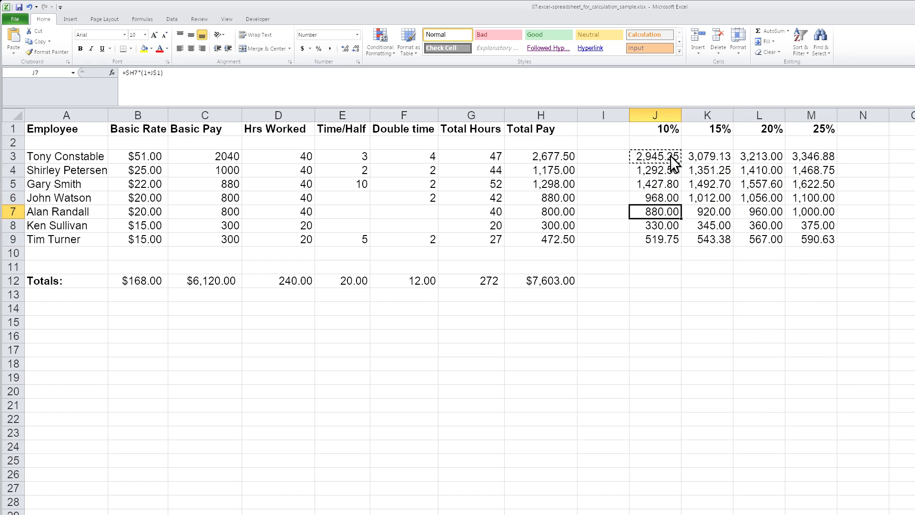
{"action": "key", "text": "Down"}
{"action": "key", "text": "Down"}
{"action": "key", "text": "Right"}
{"action": "key", "text": "Right"}
{"action": "key", "text": "Right"}
{"action": "key", "text": "Right"}
{"action": "key", "text": "Left"}
{"action": "key", "text": "Left"}
{"action": "key", "text": "Left"}
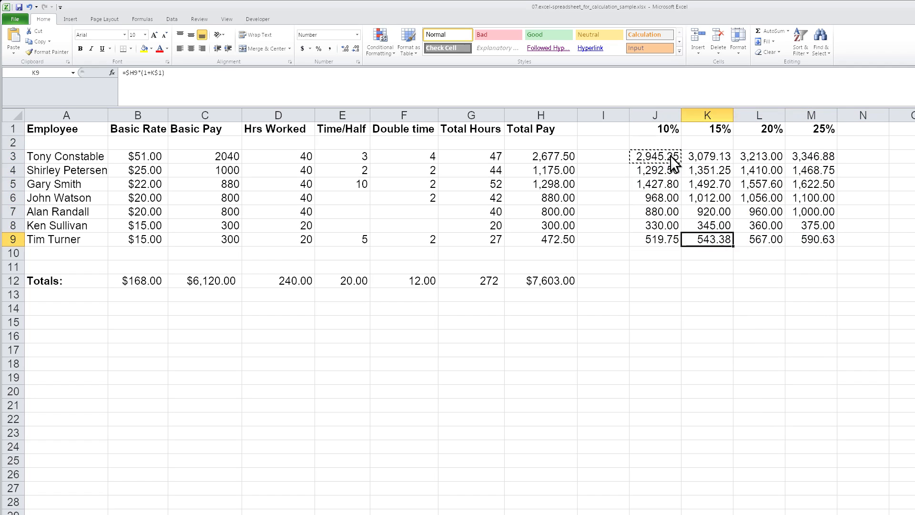
Examine the cell references of the copied formula in M9, at the end of row 9
{"action": "key", "text": "Left"}
{"action": "key", "text": "Left"}
{"action": "key", "text": "Right"}
{"action": "key", "text": "Right"}
{"action": "key", "text": "Right"}
{"action": "key", "text": "Right"}
{"action": "key", "text": "F2"}
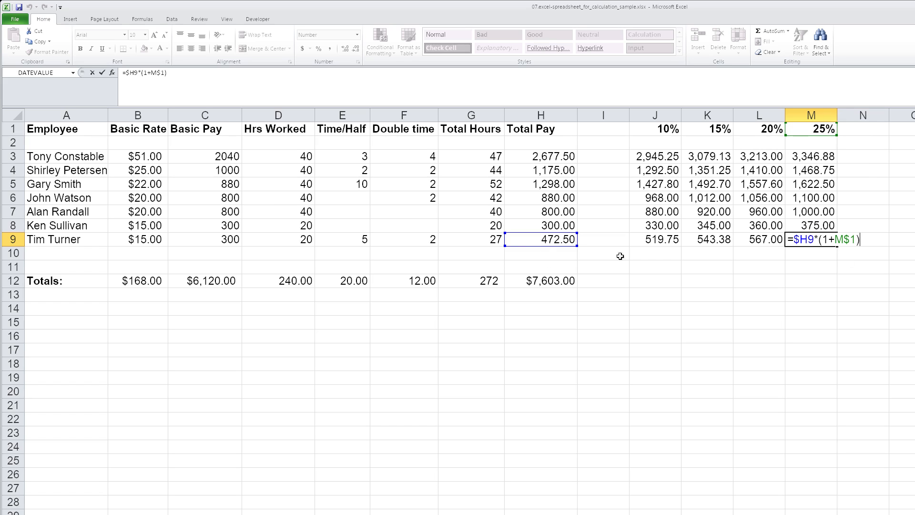
{"action": "key", "text": "ctrl+Return"}
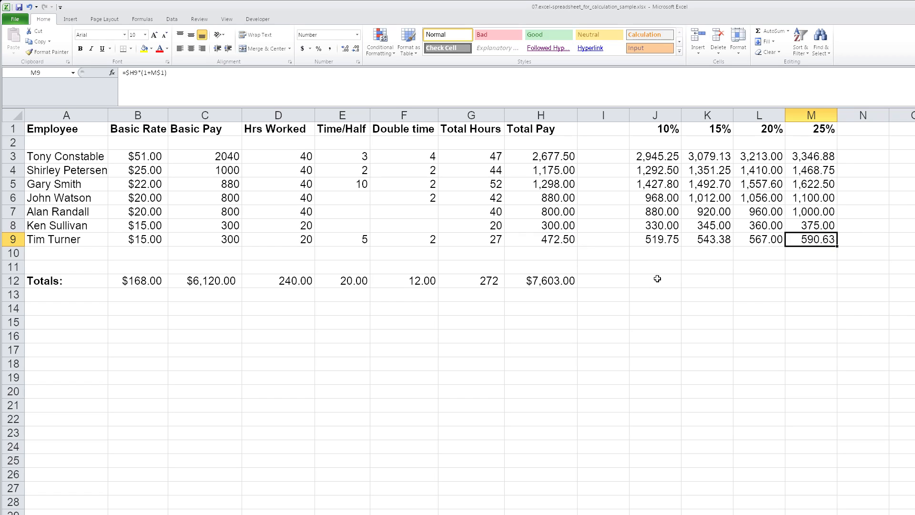
Fill the total formula from H12 across row 12 through M12 and clear the unneeded total in I12
{"action": "left_click", "coordinate": [572, 284]}
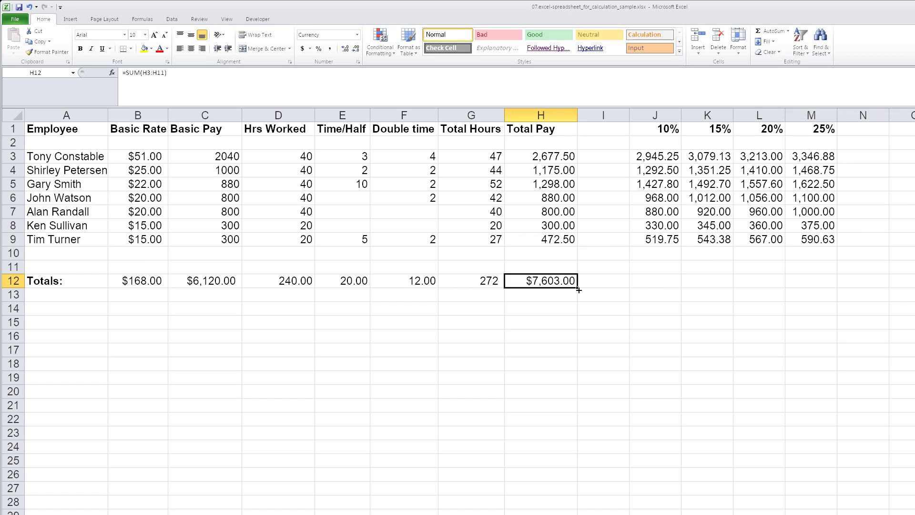
{"action": "left_click_drag", "start_coordinate": [577, 288], "coordinate": [810, 285]}
{"action": "left_click", "coordinate": [607, 283]}
{"action": "key", "text": "Delete"}
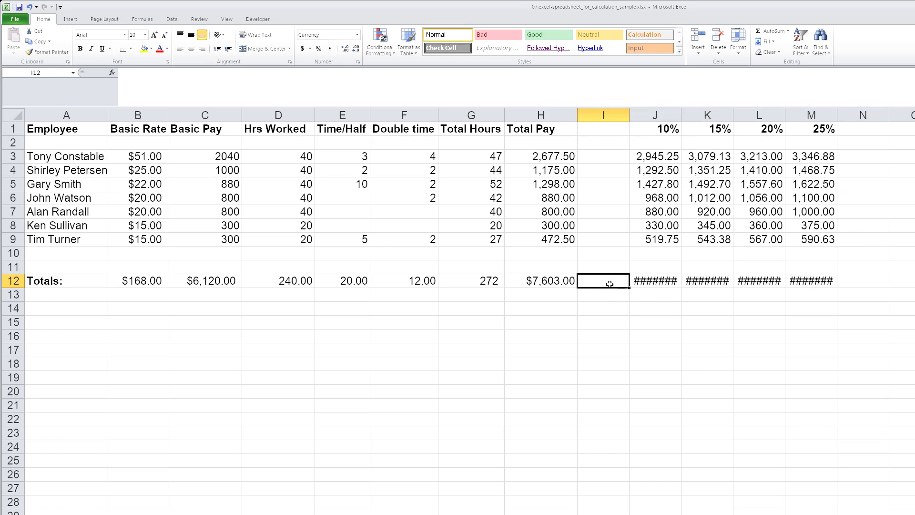
Widen columns J through M together so the currency totals in row 12 fit
{"action": "left_click_drag", "start_coordinate": [655, 115], "coordinate": [794, 114]}
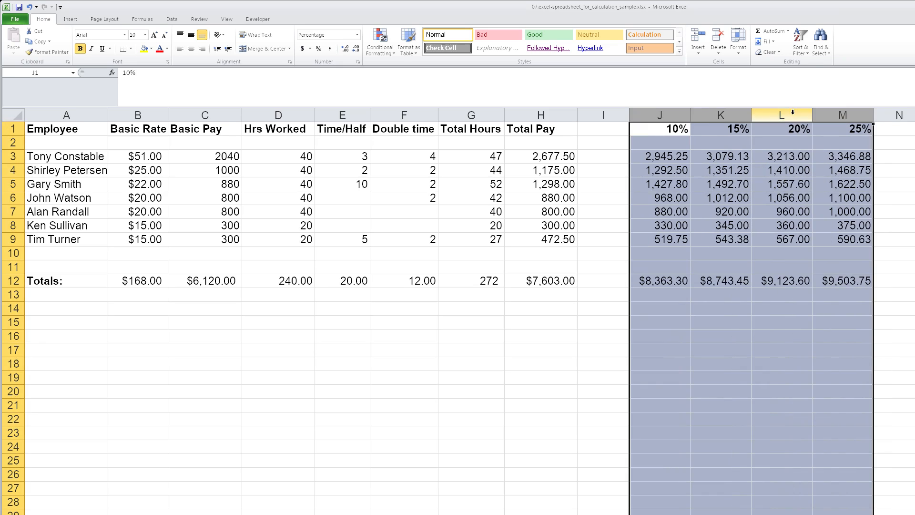
{"action": "left_click", "coordinate": [806, 305]}
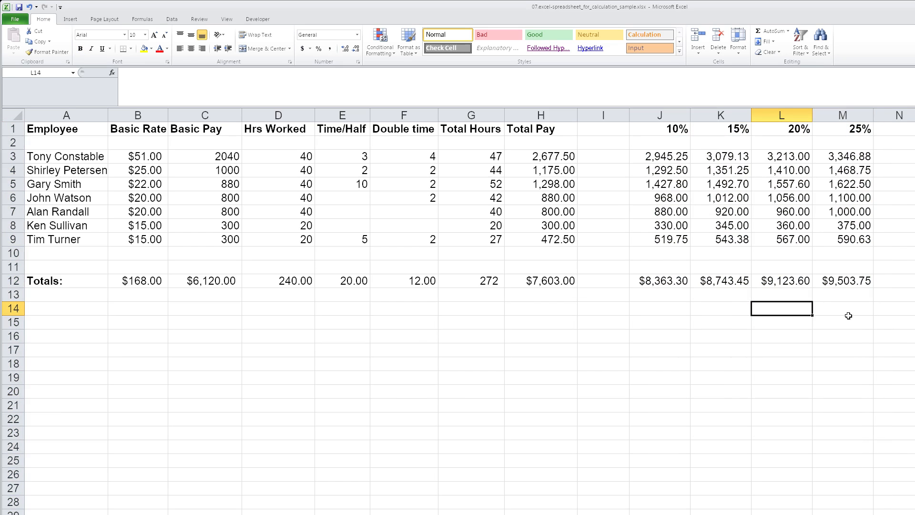